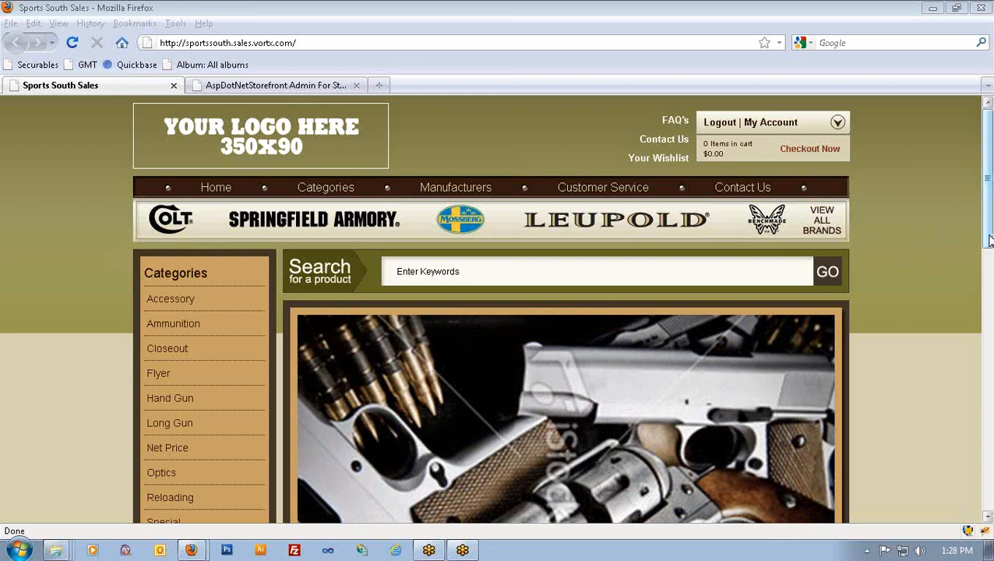
Look over the storefront home page, switch to the store admin and open the 2sTemp_FeaturedProducts topic for editing
{"action": "left_click_drag", "start_coordinate": [988, 240], "coordinate": [983, 440]}
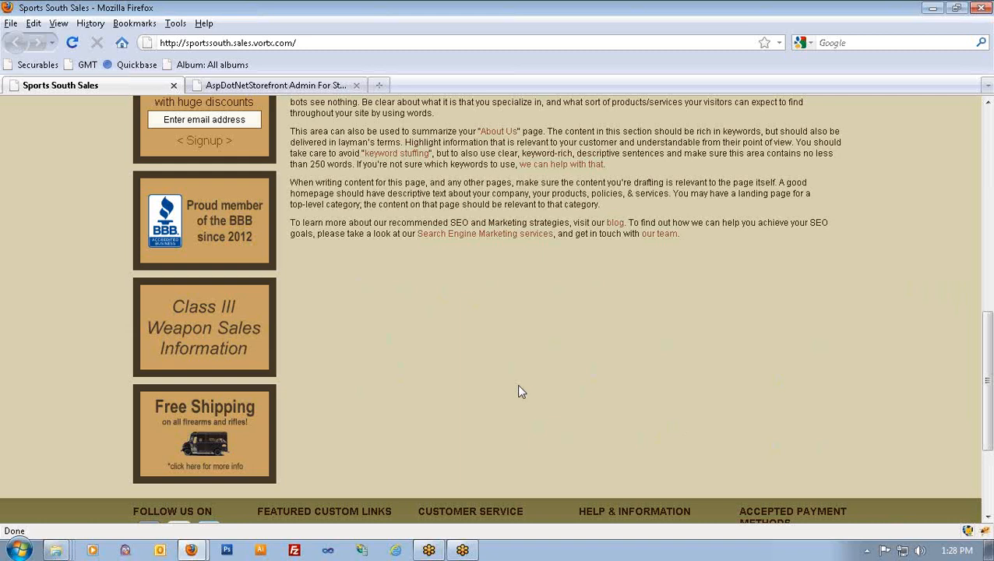
{"action": "left_click", "coordinate": [312, 87]}
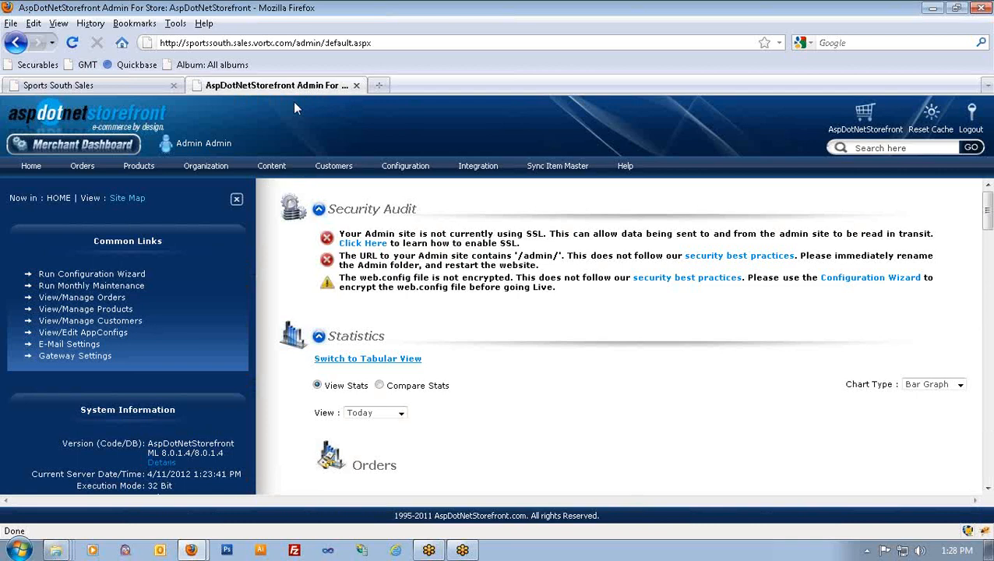
{"action": "mouse_move", "coordinate": [275, 170]}
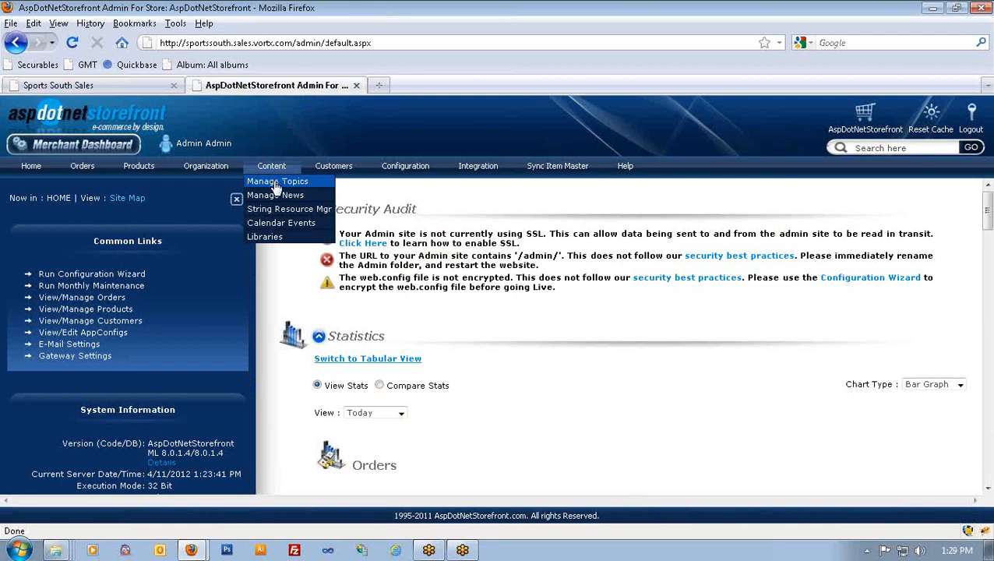
{"action": "left_click", "coordinate": [277, 185]}
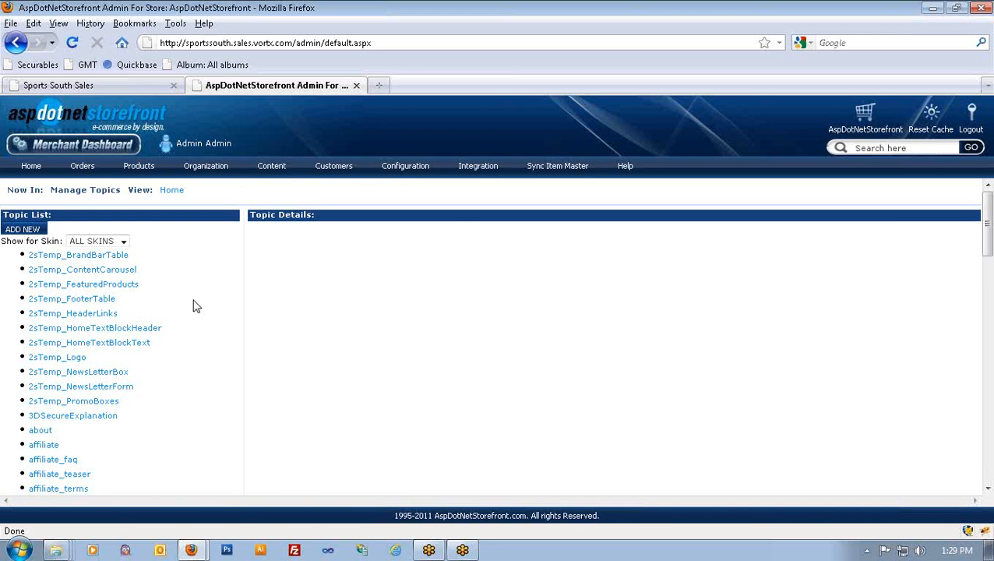
{"action": "left_click", "coordinate": [118, 287]}
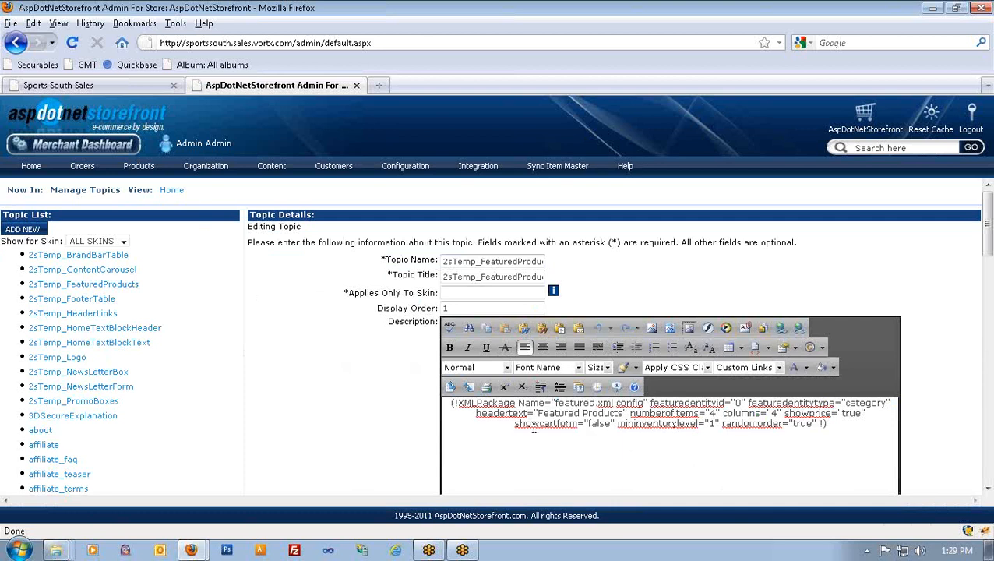
Set featuredentityid to 1594 in the XMLPackage code of the topic description and update the topic
{"action": "left_click", "coordinate": [561, 423]}
{"action": "double_click", "coordinate": [738, 403]}
{"action": "type", "text": "0"}
{"action": "type", "text": "1"}
{"action": "type", "text": "5"}
{"action": "type", "text": "9"}
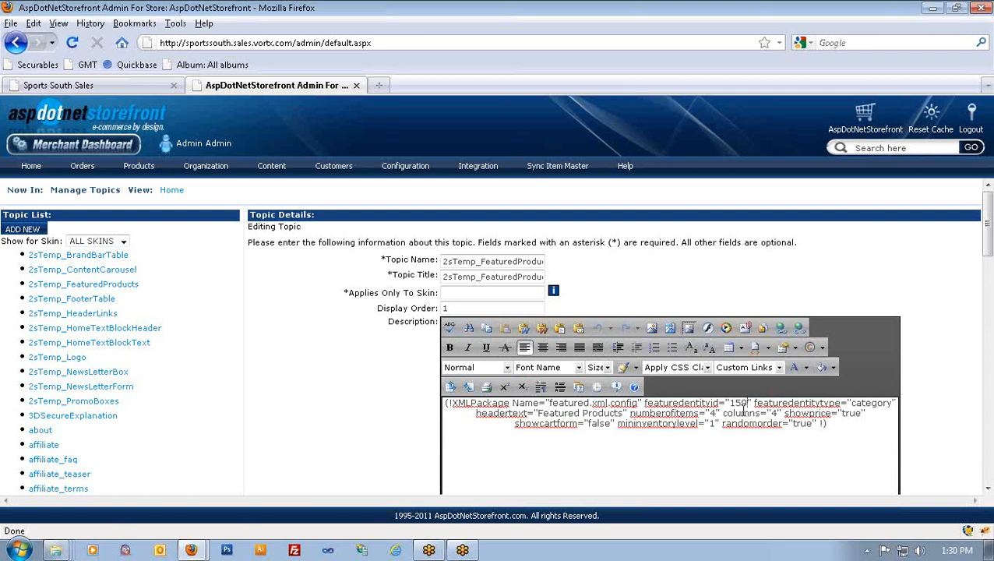
{"action": "type", "text": "4"}
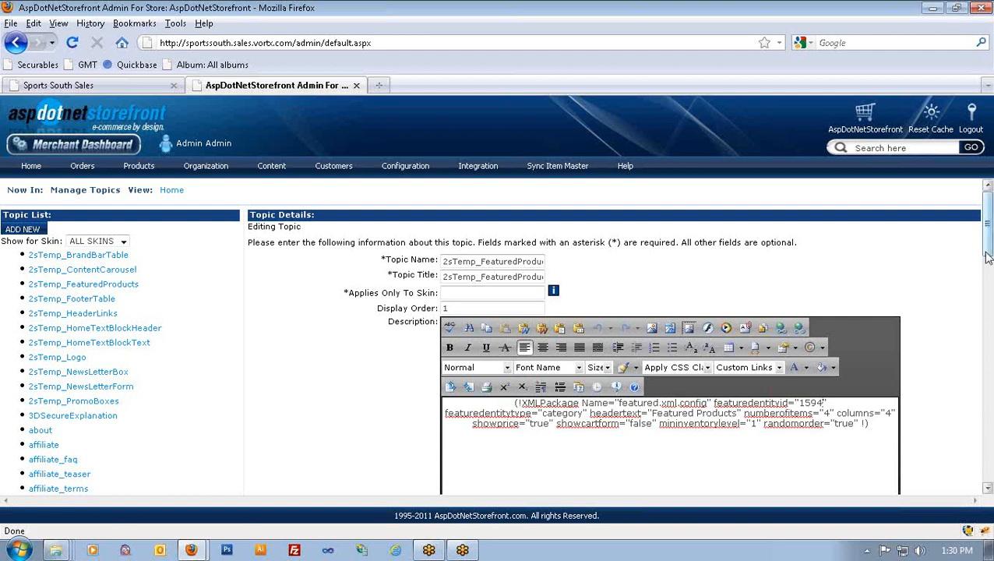
{"action": "left_click_drag", "start_coordinate": [986, 253], "coordinate": [988, 336]}
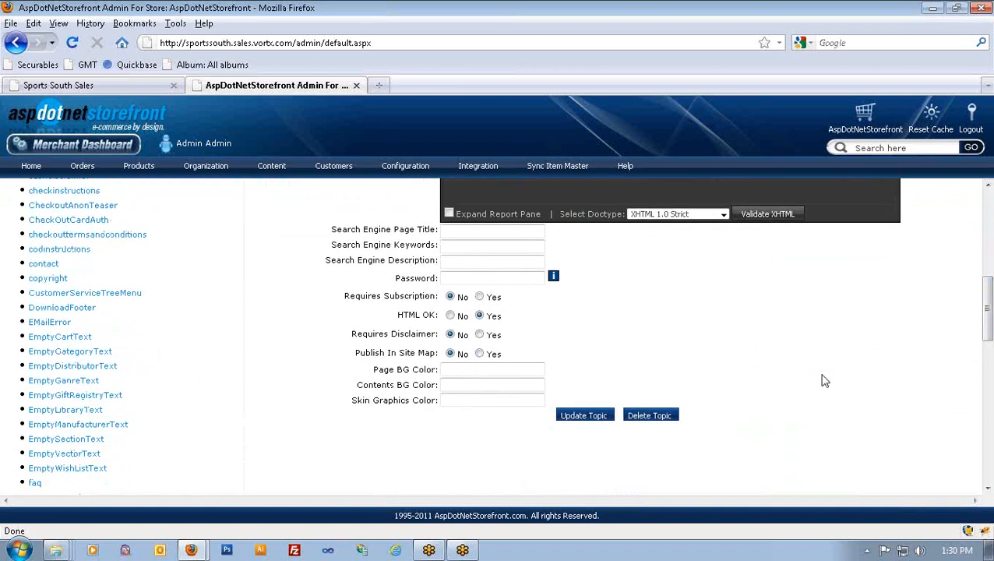
{"action": "left_click", "coordinate": [592, 415]}
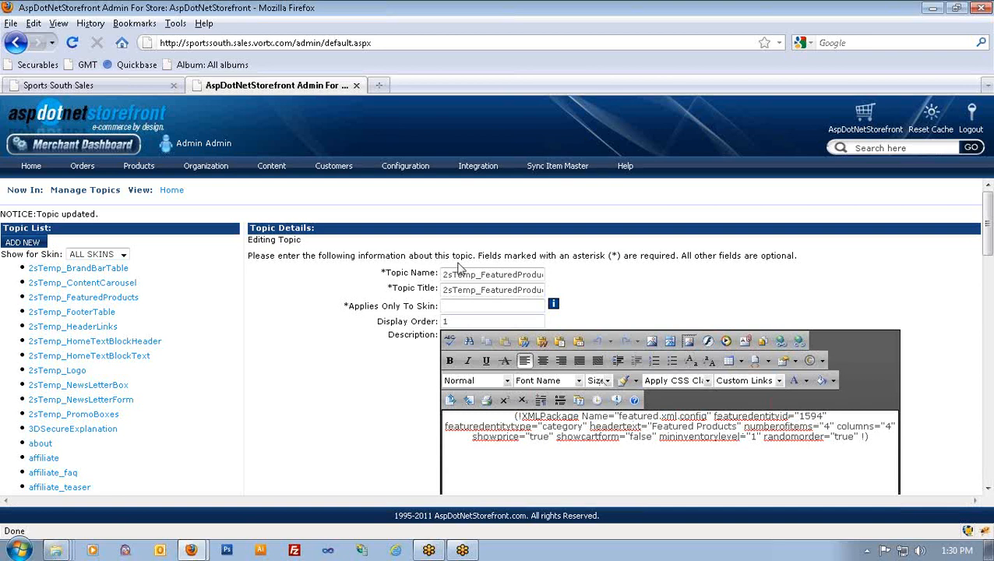
Reload the storefront home page to check its Featured Products section
{"action": "left_click", "coordinate": [78, 87]}
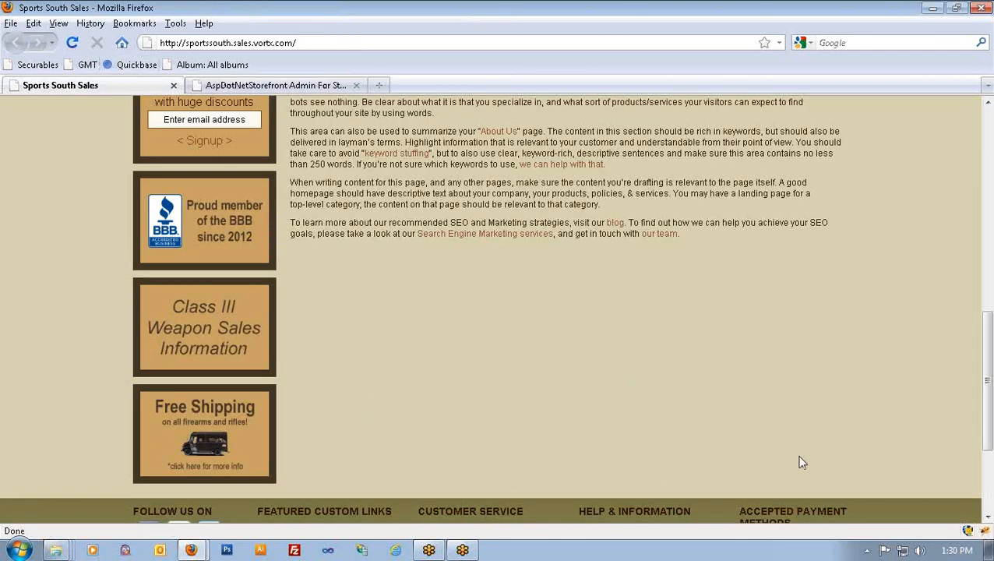
{"action": "left_click", "coordinate": [72, 43]}
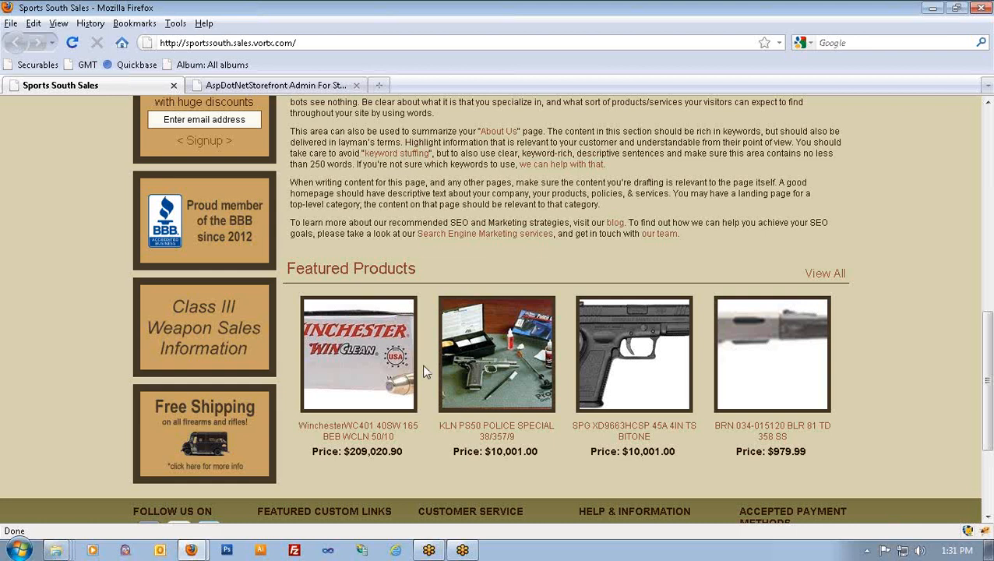
Open the Reloading category in the admin's product management to look up its category ID
{"action": "left_click", "coordinate": [308, 83]}
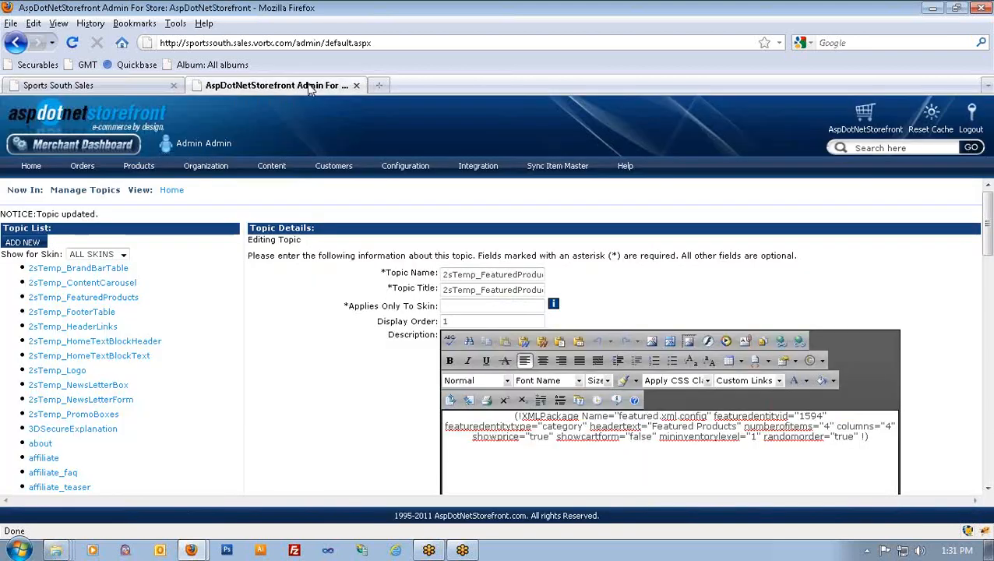
{"action": "mouse_move", "coordinate": [144, 168]}
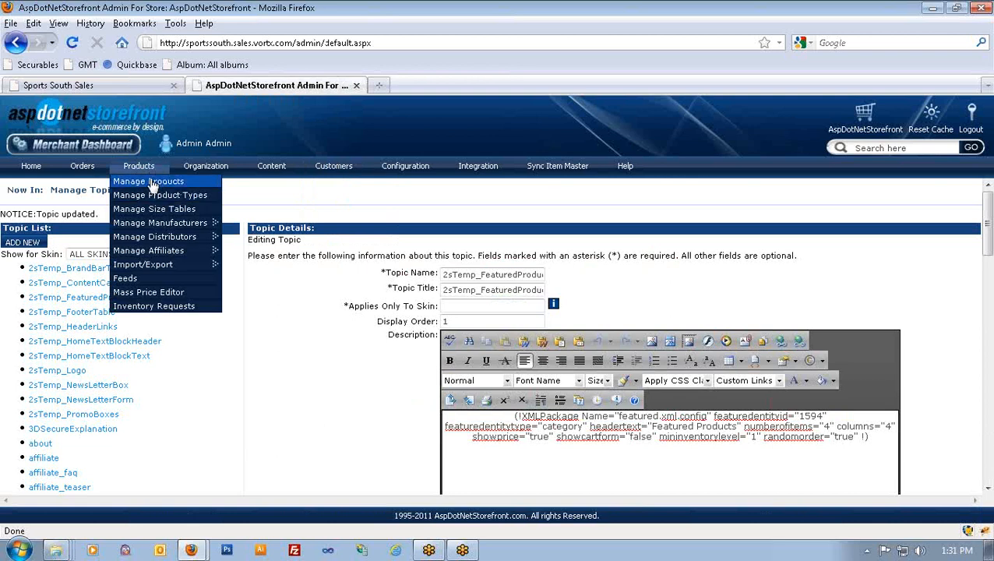
{"action": "left_click", "coordinate": [162, 182]}
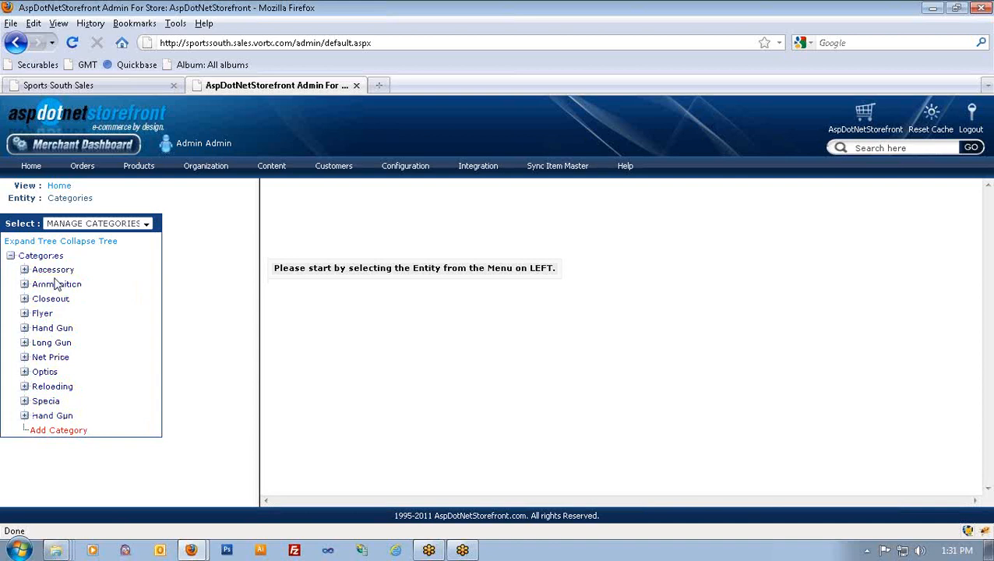
{"action": "left_click", "coordinate": [49, 364]}
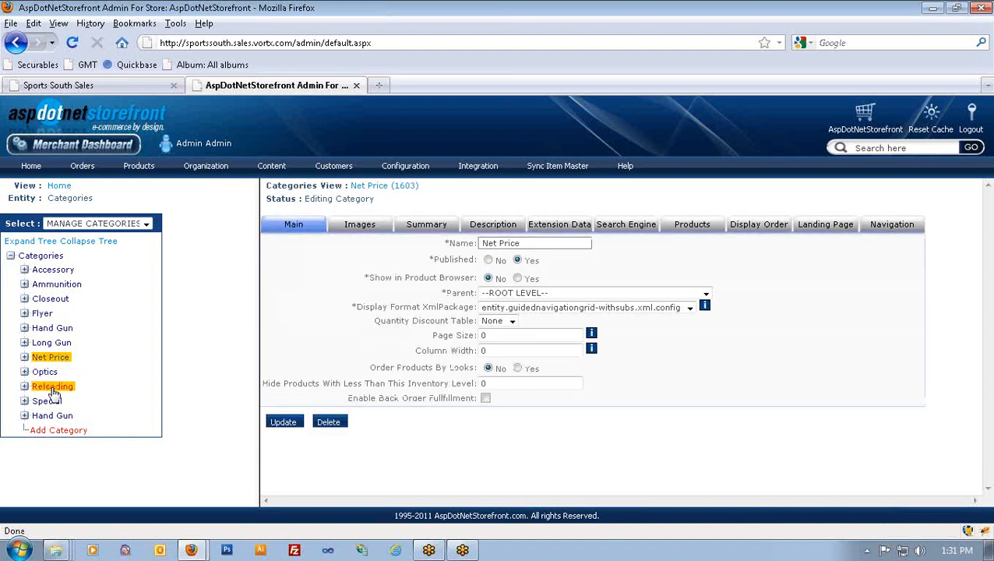
{"action": "left_click", "coordinate": [61, 392]}
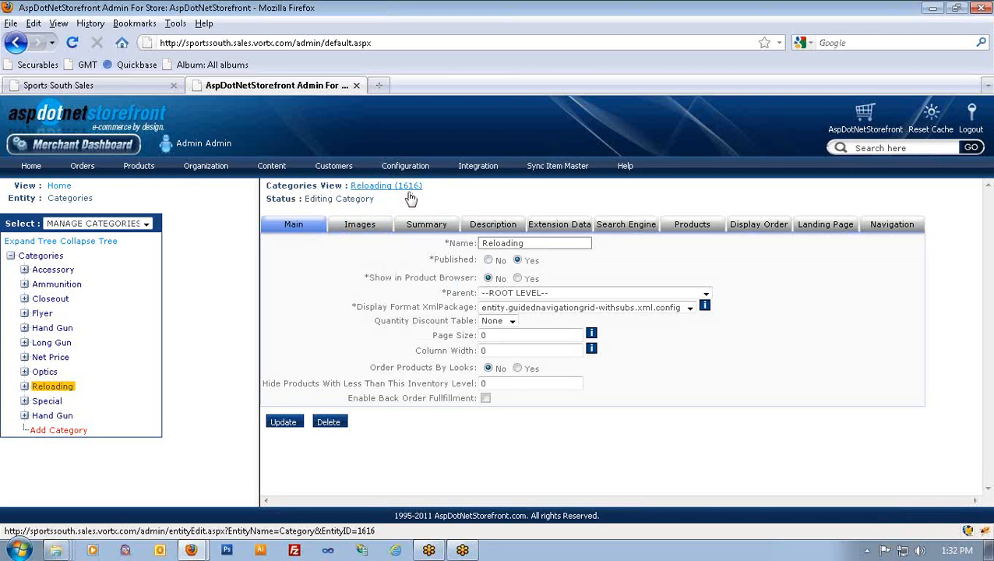
Expand the Reloading category in the tree and view the products assigned to it
{"action": "left_click", "coordinate": [25, 387]}
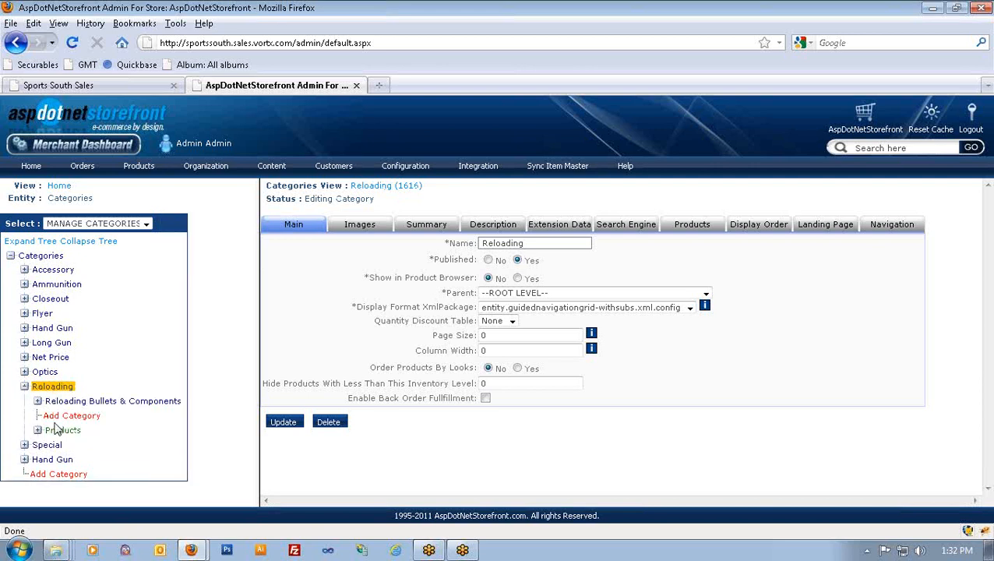
{"action": "left_click", "coordinate": [37, 432]}
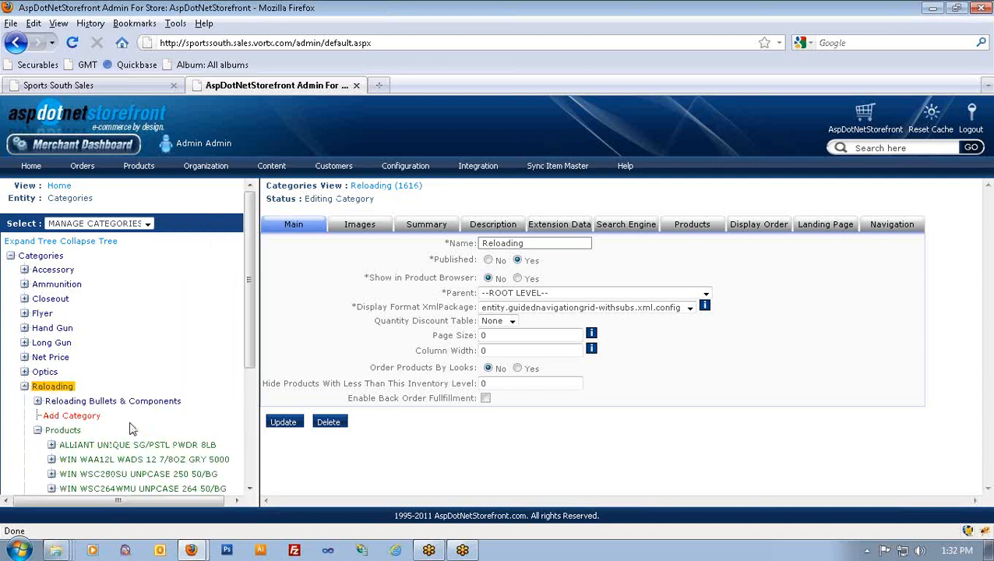
{"action": "scroll", "coordinate": [253, 321], "scroll_direction": "down", "scroll_amount": 1}
{"action": "mouse_move", "coordinate": [253, 322]}
{"action": "left_mouse_down"}
{"action": "mouse_move", "coordinate": [253, 400]}
{"action": "mouse_move", "coordinate": [250, 310]}
{"action": "left_mouse_up"}
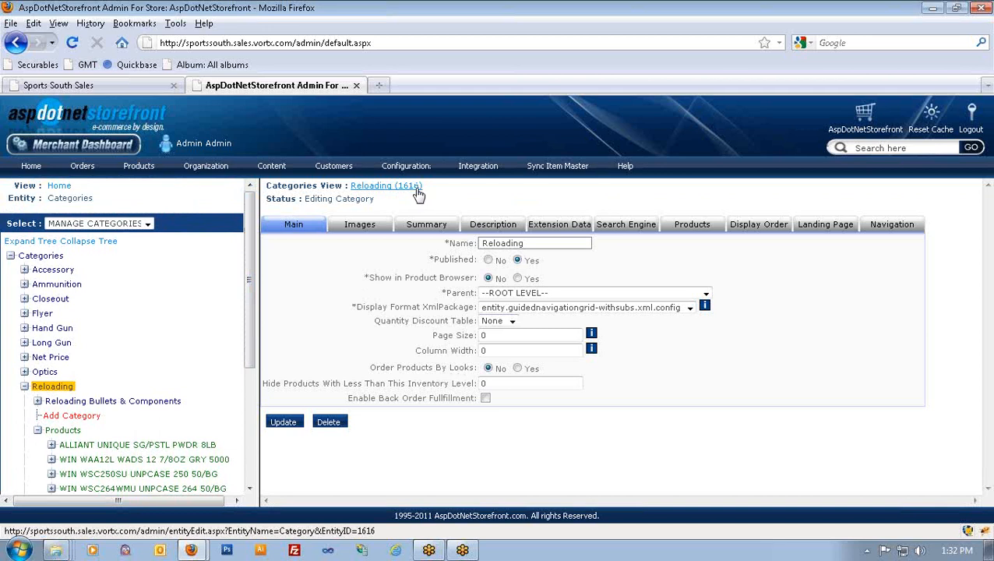
Reopen the 2sTemp_FeaturedProducts topic, set featuredentityid to 1616 and update the topic
{"action": "mouse_move", "coordinate": [275, 168]}
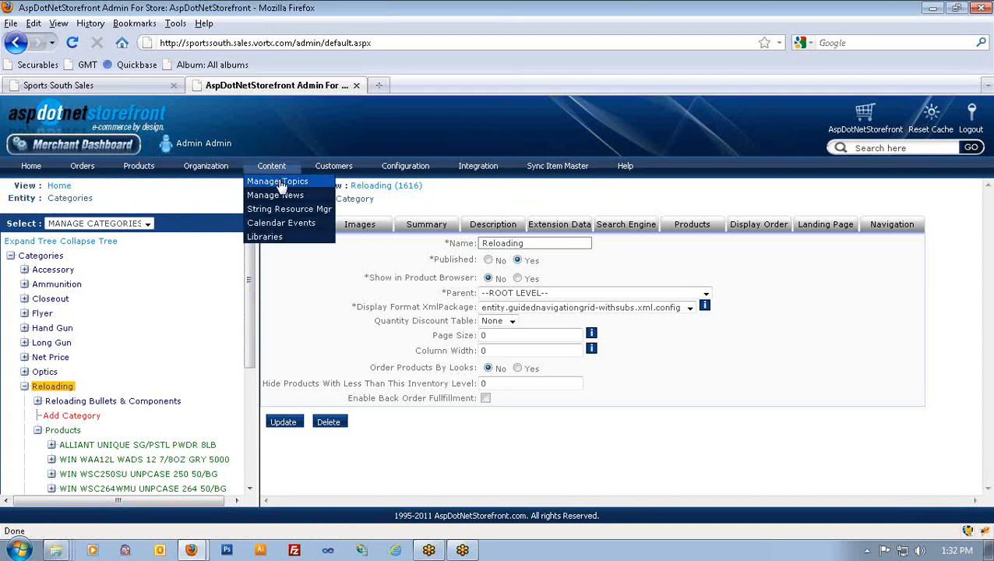
{"action": "left_click", "coordinate": [279, 183]}
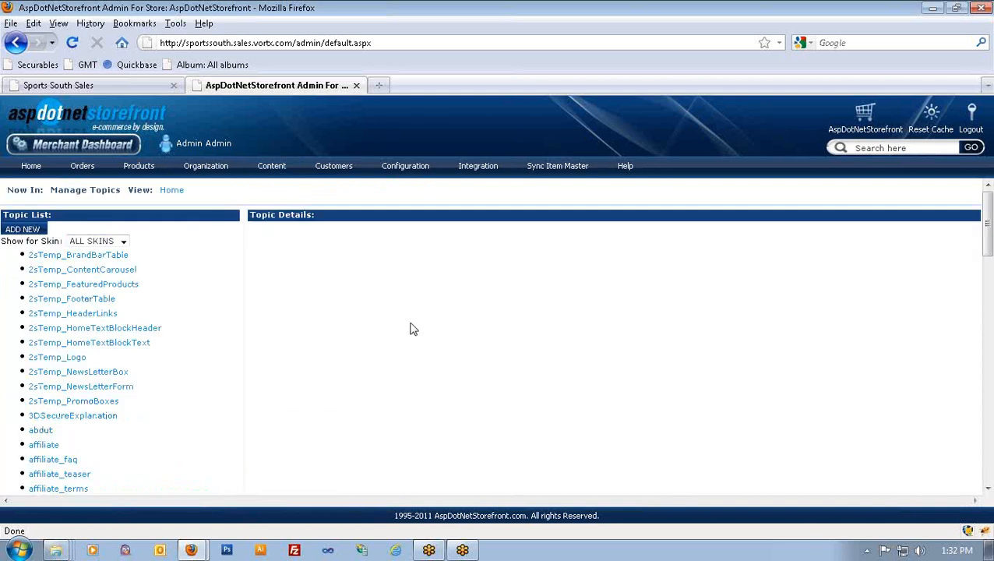
{"action": "left_click", "coordinate": [80, 287]}
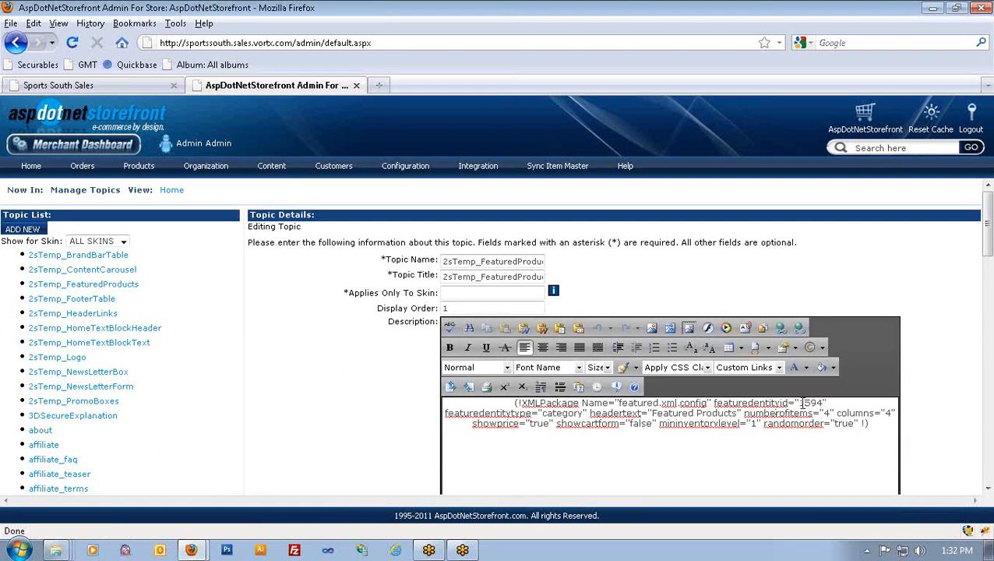
{"action": "left_click_drag", "start_coordinate": [802, 402], "coordinate": [829, 409]}
{"action": "type", "text": "1616"}
{"action": "left_click_drag", "start_coordinate": [986, 233], "coordinate": [989, 331]}
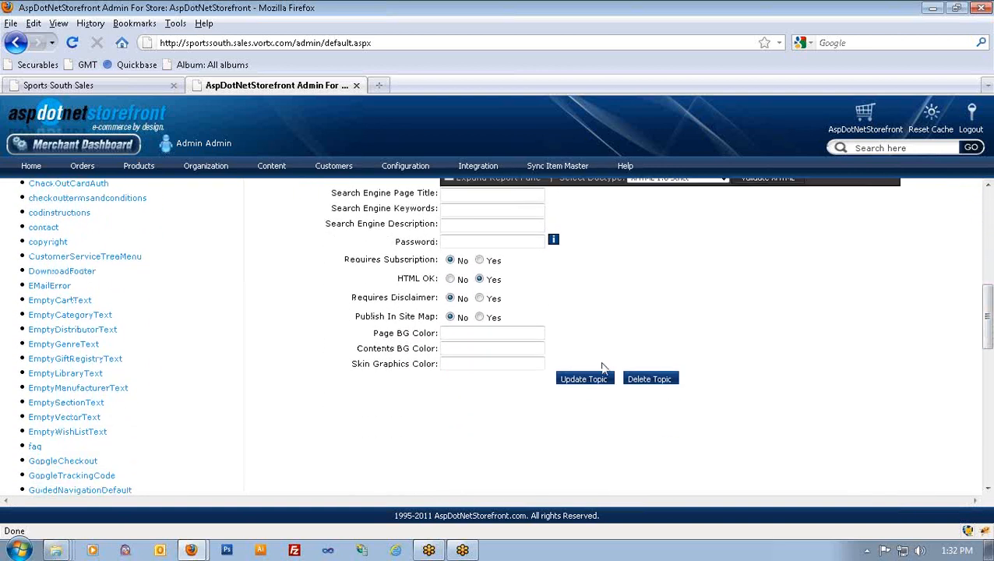
{"action": "left_click", "coordinate": [587, 379]}
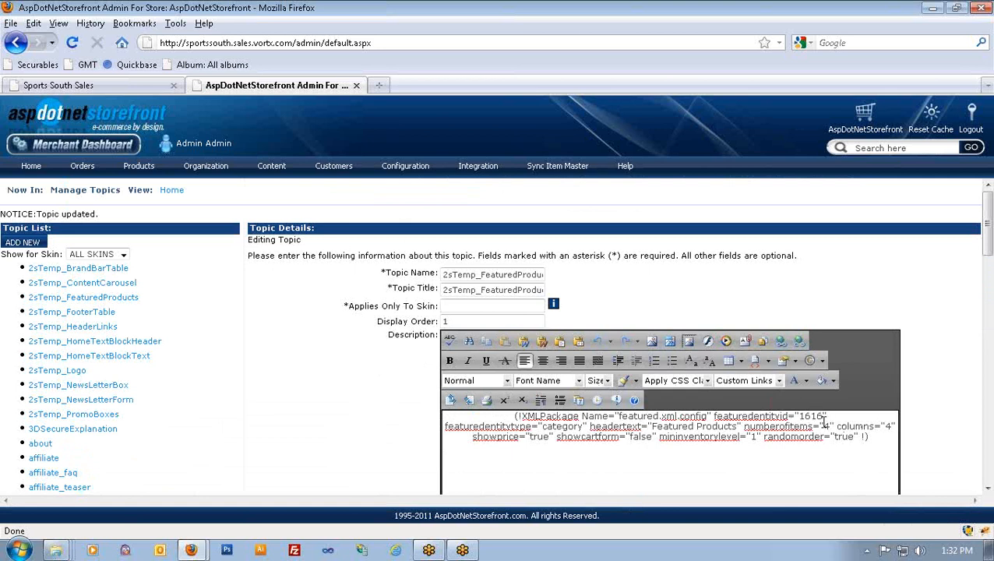
Reload the storefront home page to check that Featured Products shows items from the Reloading category
{"action": "left_click", "coordinate": [95, 86]}
{"action": "left_click", "coordinate": [74, 45]}
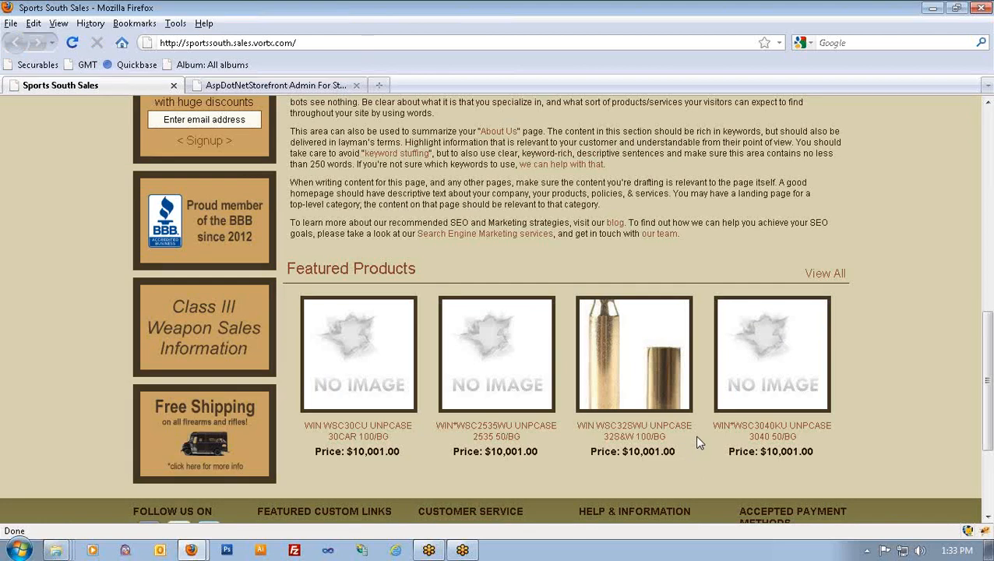
Set numberofitems to 8 in the XMLPackage code of the 2sTemp_FeaturedProducts topic and update the topic
{"action": "left_click", "coordinate": [260, 88]}
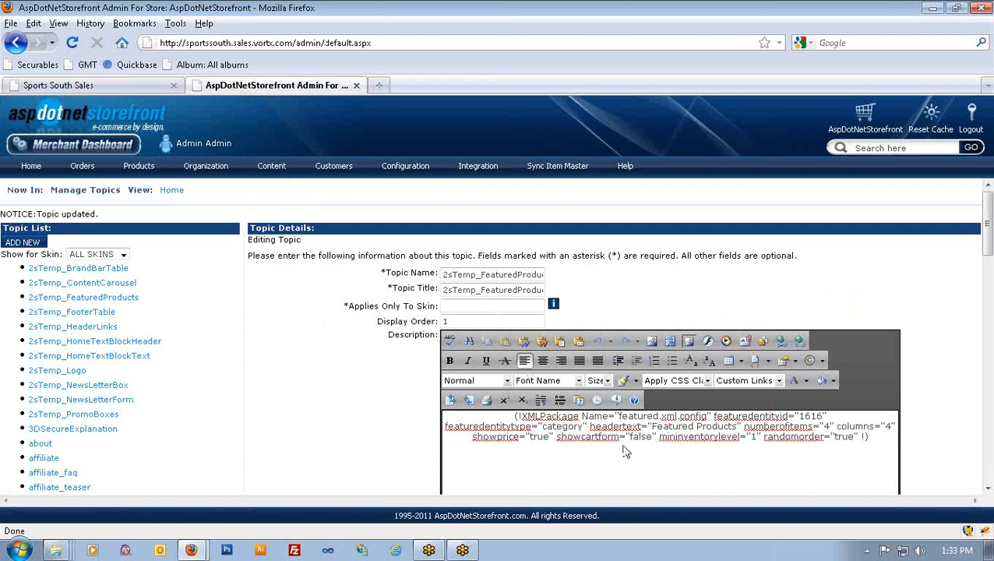
{"action": "double_click", "coordinate": [828, 426]}
{"action": "type", "text": "5"}
{"action": "left_click", "coordinate": [116, 85]}
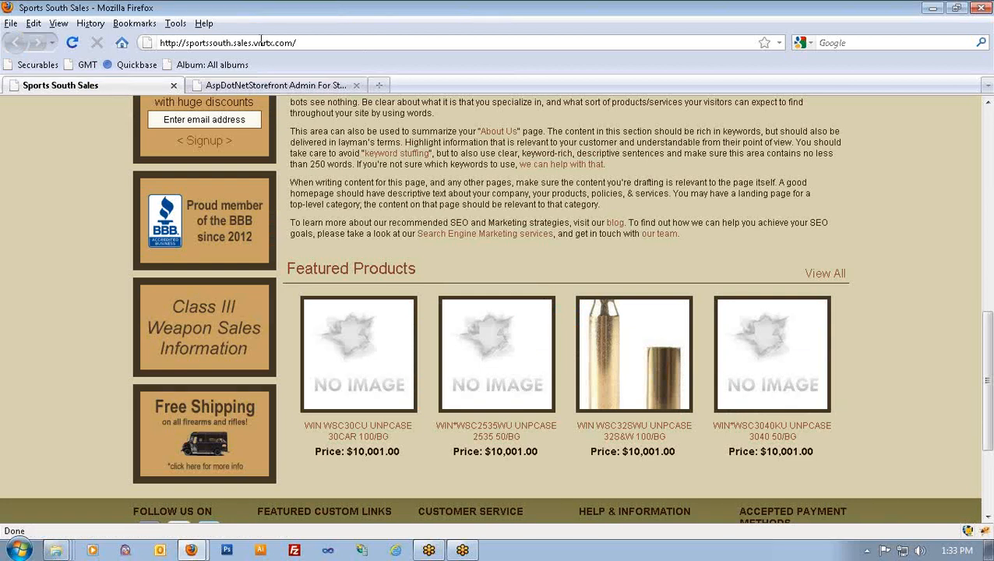
{"action": "left_click", "coordinate": [271, 87]}
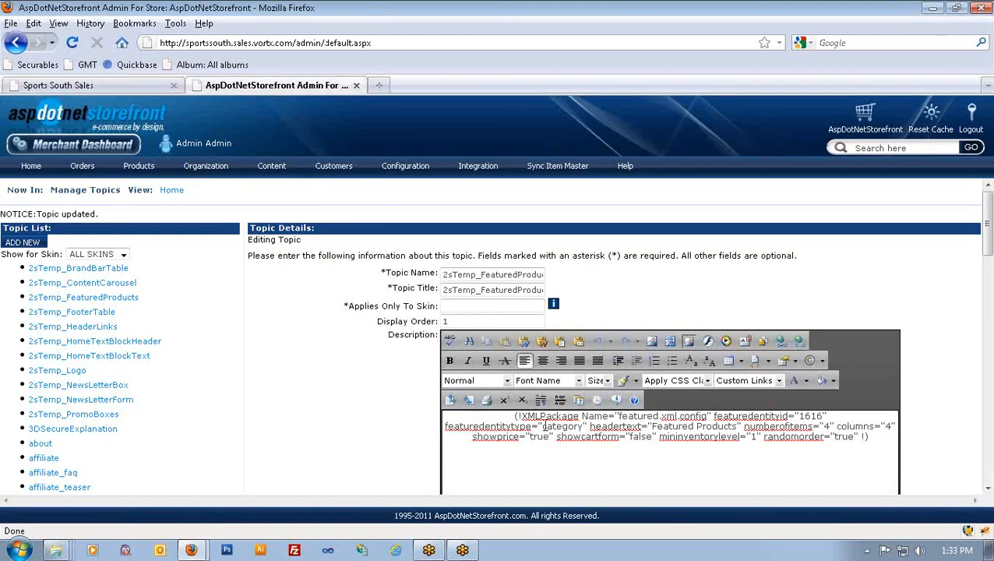
{"action": "double_click", "coordinate": [828, 427]}
{"action": "left_click_drag", "start_coordinate": [988, 246], "coordinate": [988, 346]}
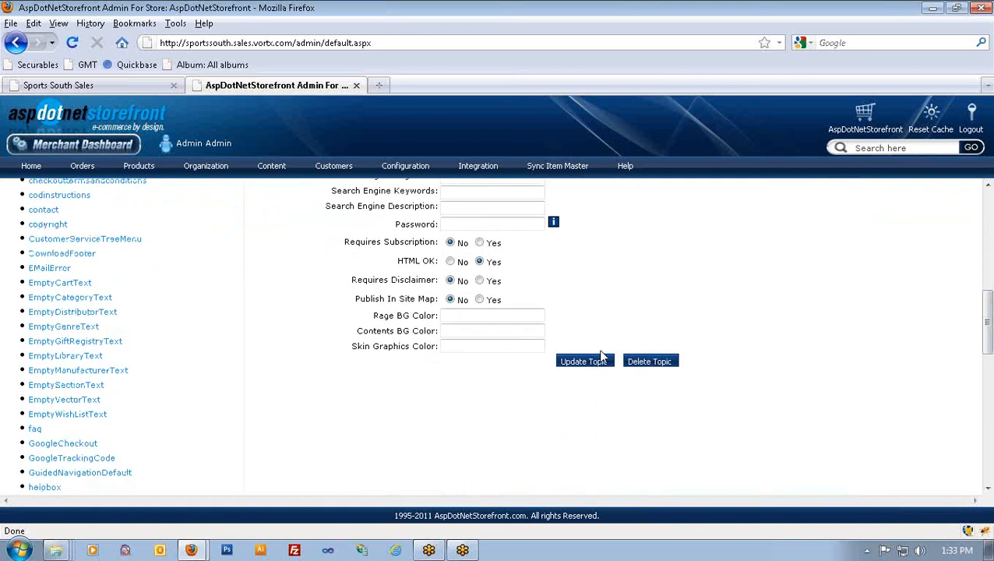
{"action": "left_click", "coordinate": [575, 363]}
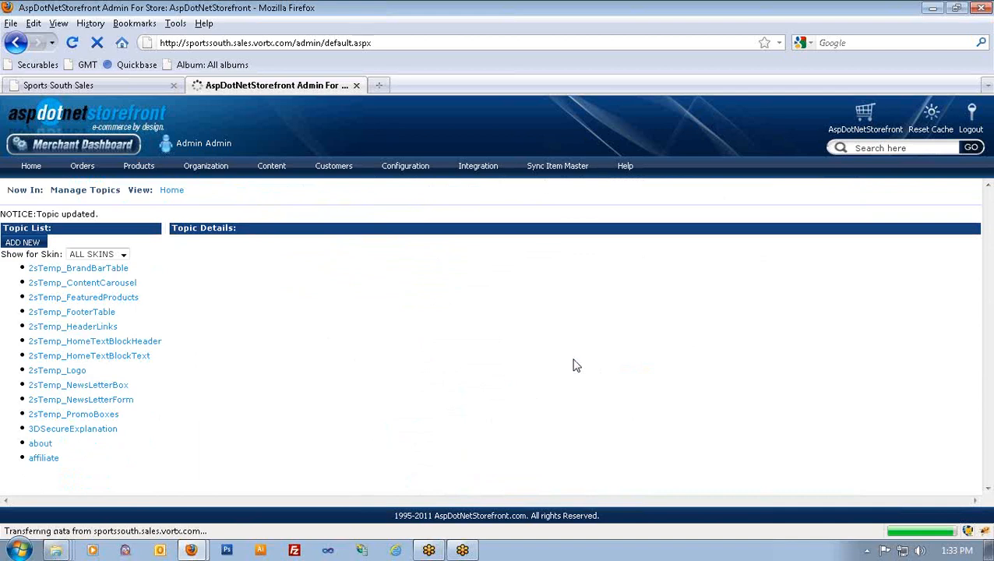
Reload the storefront home page, examine the Featured Products rows and return to the topic in the store admin
{"action": "left_click", "coordinate": [118, 84]}
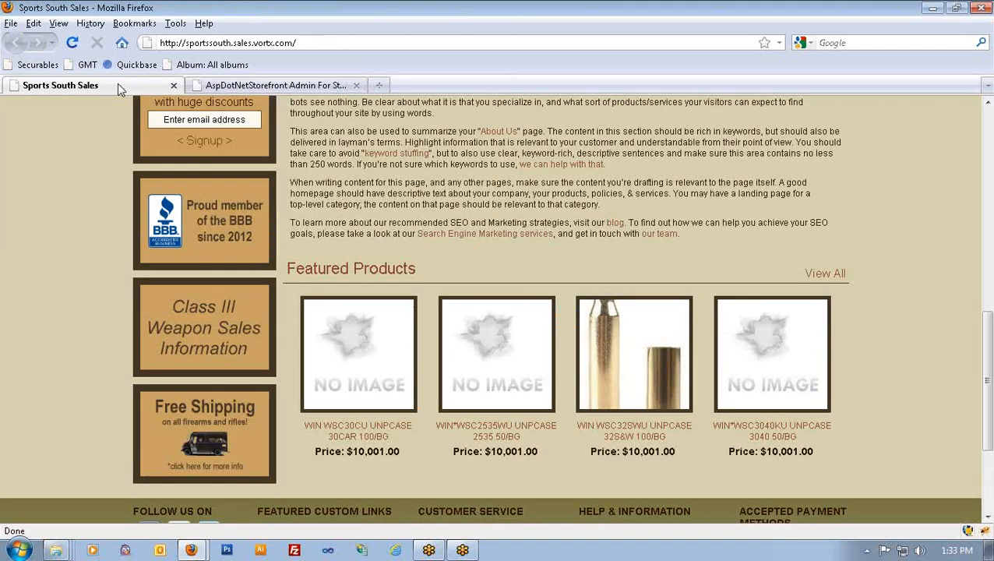
{"action": "left_click", "coordinate": [73, 43]}
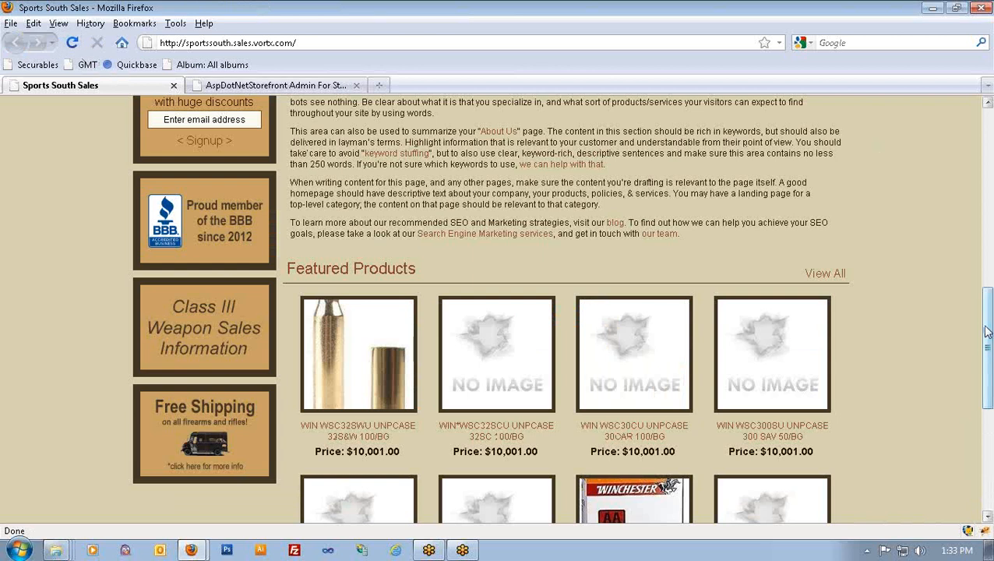
{"action": "left_click_drag", "start_coordinate": [986, 331], "coordinate": [989, 375]}
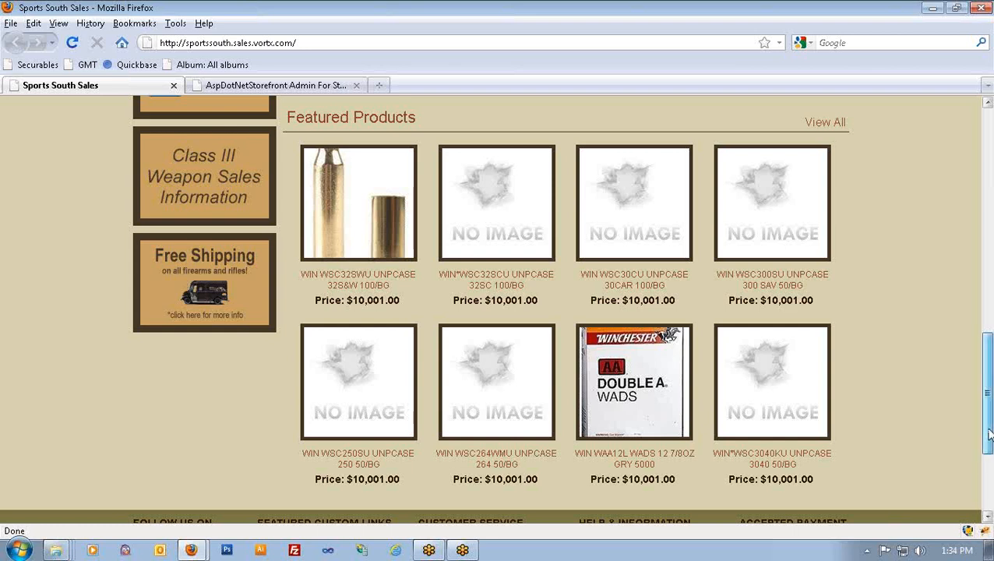
{"action": "left_click_drag", "start_coordinate": [983, 438], "coordinate": [988, 139]}
{"action": "left_click_drag", "start_coordinate": [988, 189], "coordinate": [988, 426]}
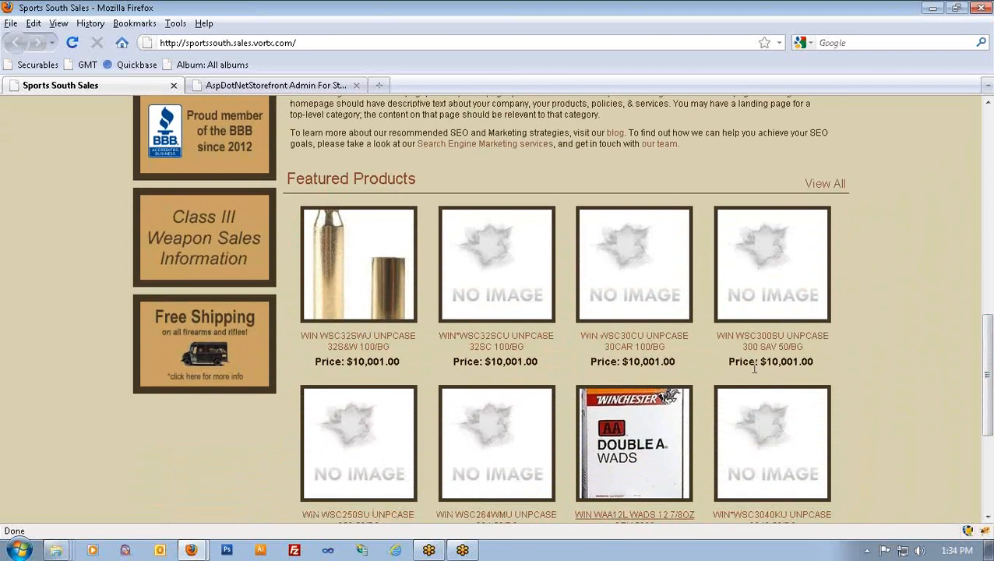
{"action": "left_click", "coordinate": [298, 87]}
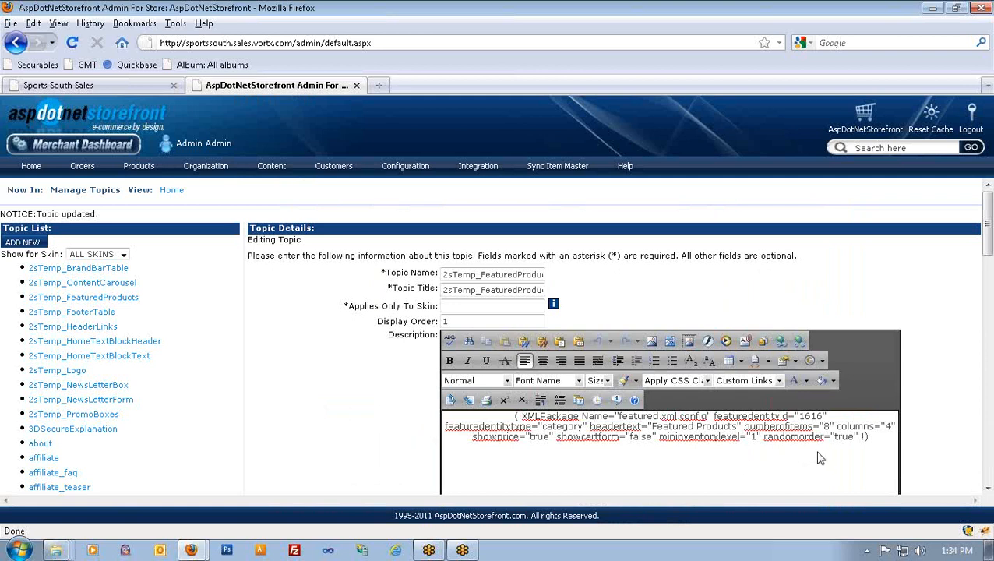
Set numberofitems to 9 and columns to 3 in the 2sTemp_FeaturedProducts XMLPackage code and update the topic
{"action": "double_click", "coordinate": [887, 426]}
{"action": "type", "text": "3"}
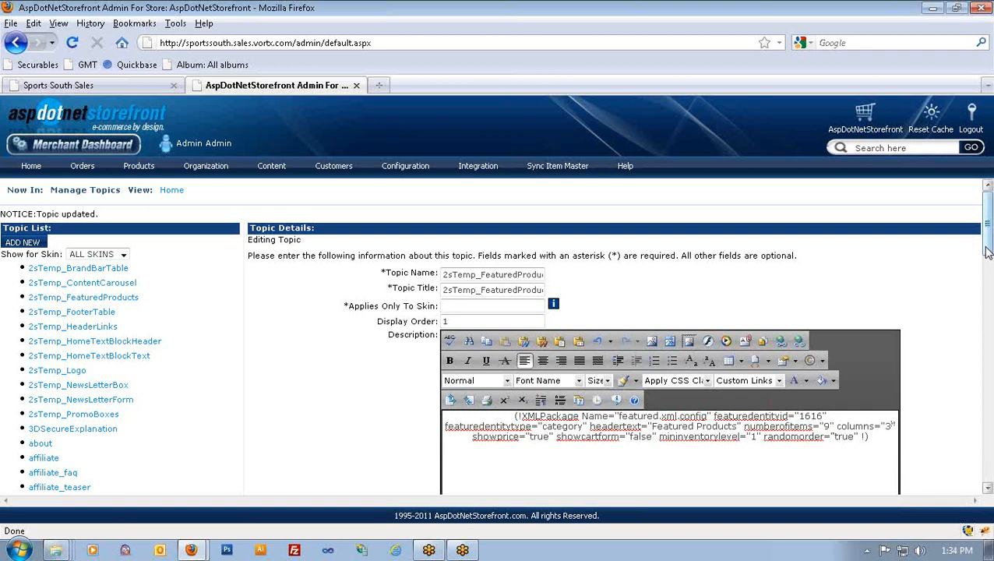
{"action": "left_click_drag", "start_coordinate": [987, 251], "coordinate": [988, 340]}
{"action": "left_click", "coordinate": [576, 381]}
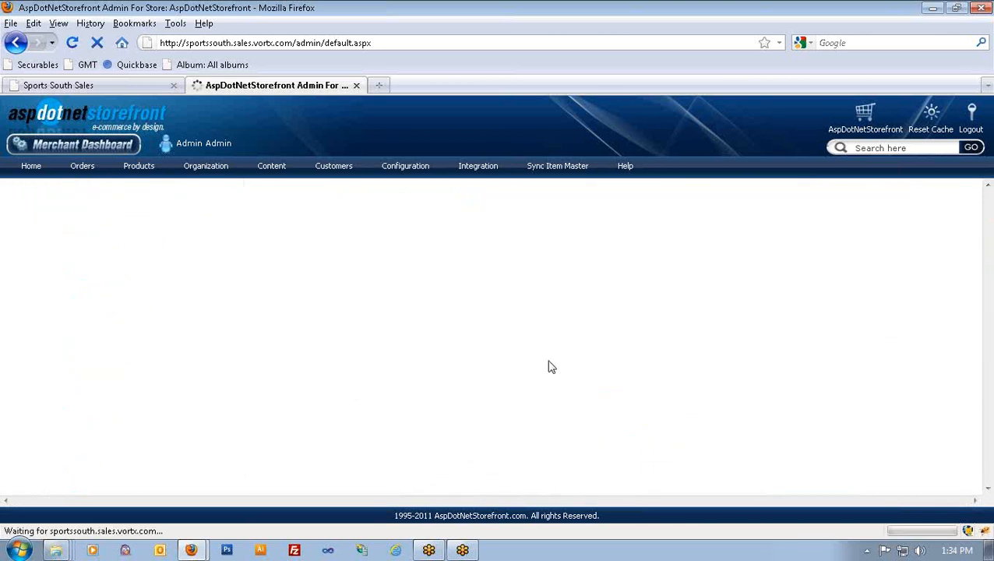
Reload the storefront home page and examine how the Featured Products grid is arranged in rows and columns
{"action": "left_click", "coordinate": [144, 83]}
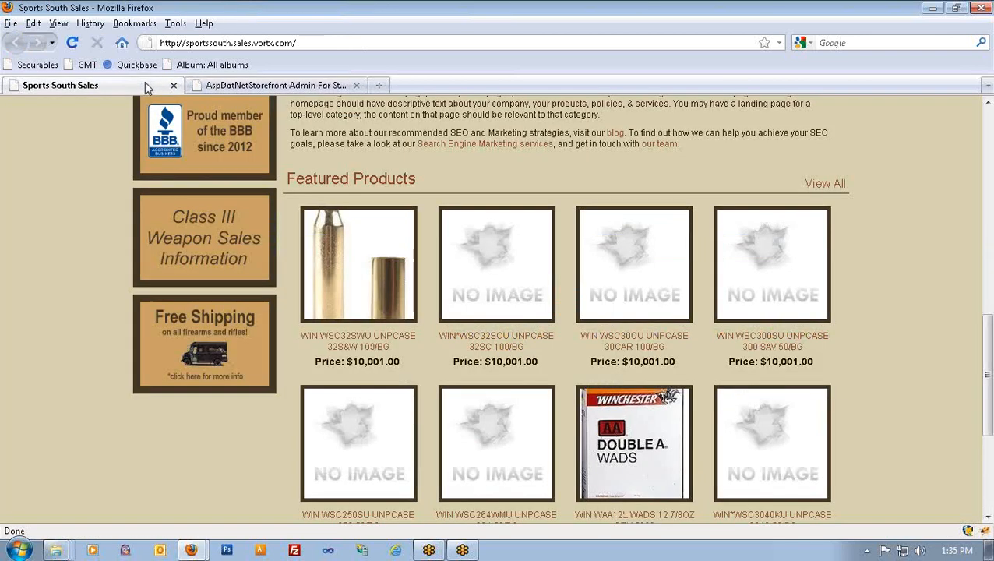
{"action": "left_click", "coordinate": [72, 43]}
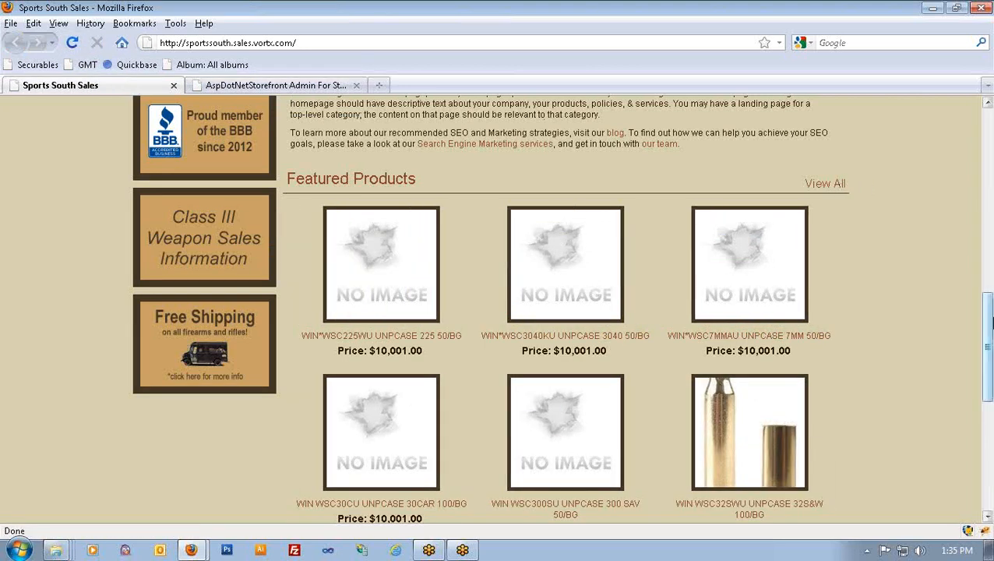
{"action": "left_click_drag", "start_coordinate": [988, 328], "coordinate": [989, 381]}
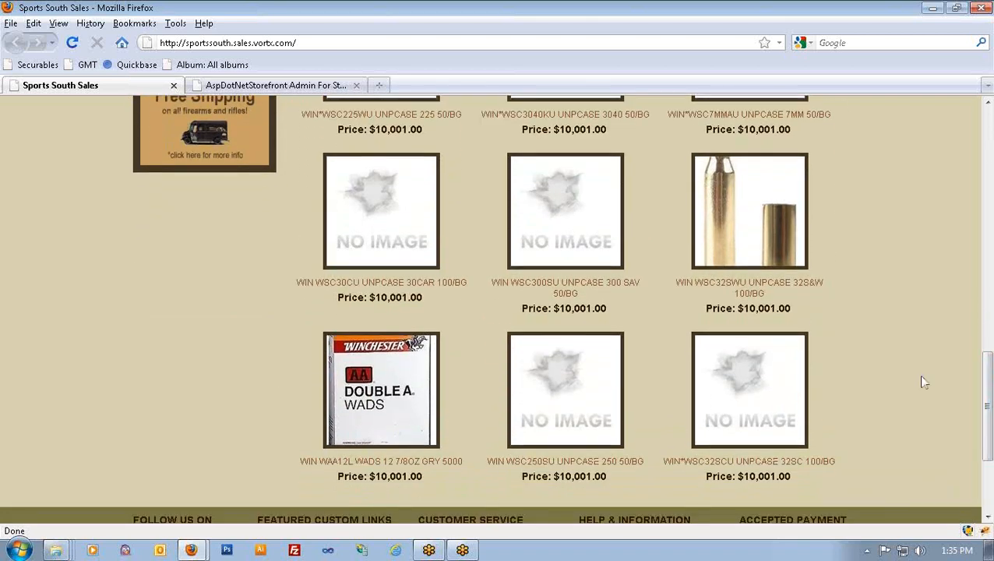
Return to the topic in the store admin, set numberofitems to 4 and columns to 4, and update the topic
{"action": "left_click", "coordinate": [236, 84]}
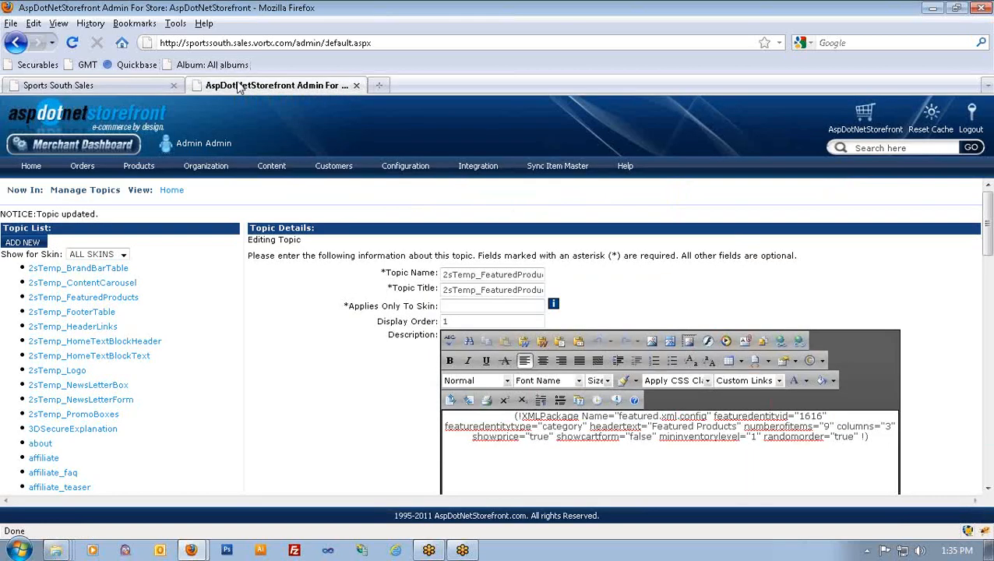
{"action": "double_click", "coordinate": [826, 426]}
{"action": "type", "text": "4"}
{"action": "double_click", "coordinate": [888, 426]}
{"action": "type", "text": "4"}
{"action": "left_click_drag", "start_coordinate": [988, 251], "coordinate": [988, 352]}
{"action": "left_click", "coordinate": [590, 342]}
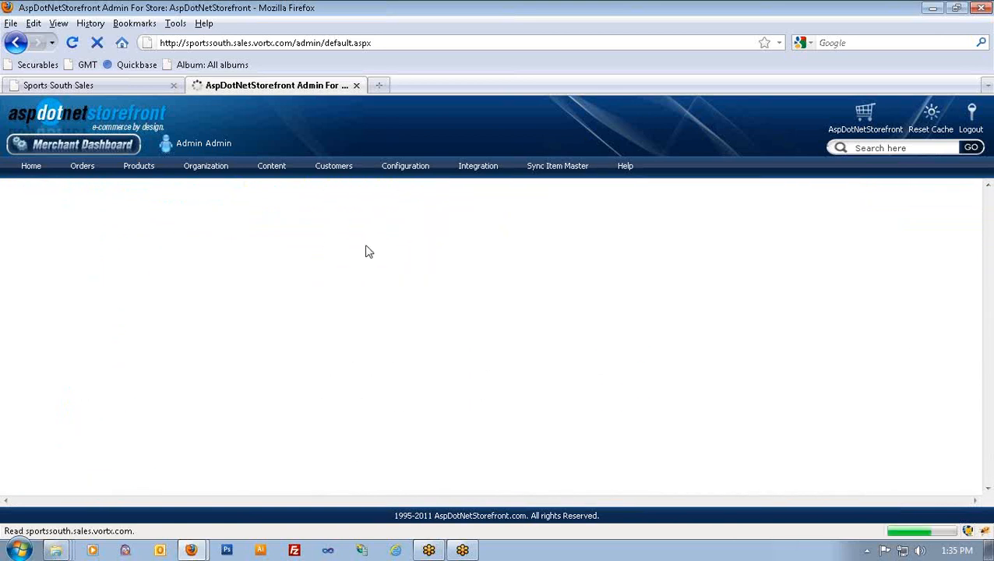
Reload the storefront home page and check the item count and prices in the Featured Products section
{"action": "left_click", "coordinate": [98, 85]}
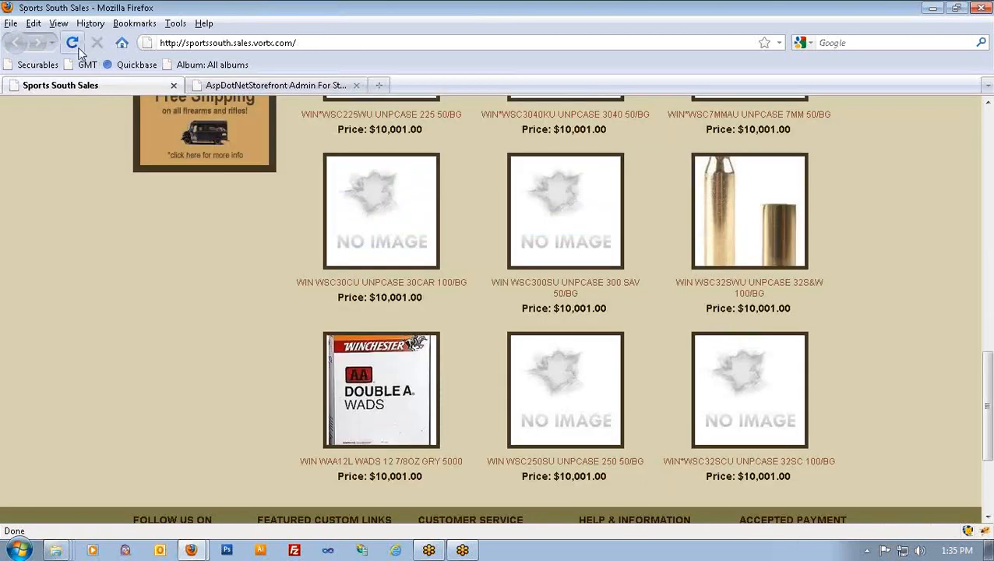
{"action": "left_click", "coordinate": [71, 43]}
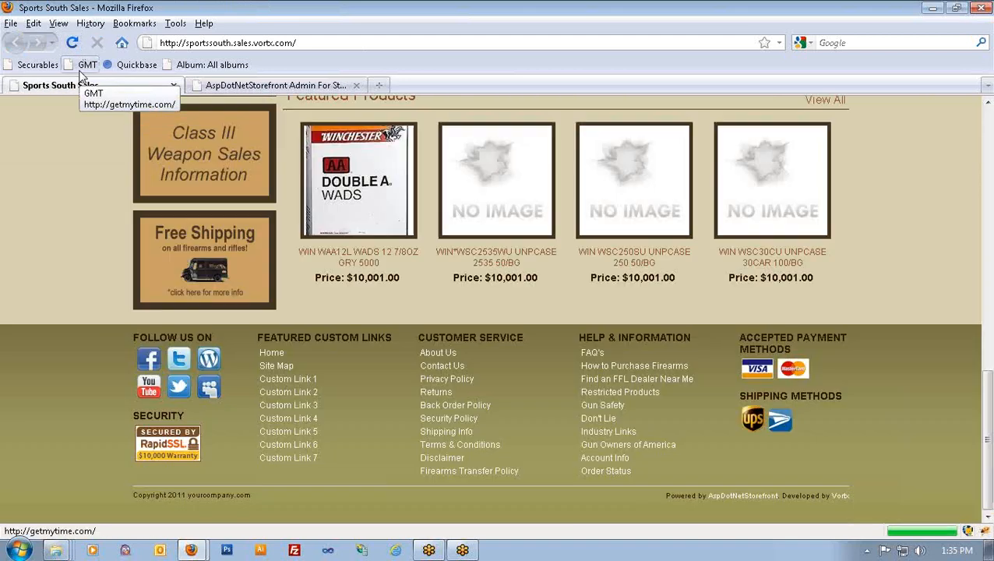
{"action": "scroll", "coordinate": [872, 225], "scroll_direction": "up", "scroll_amount": 2}
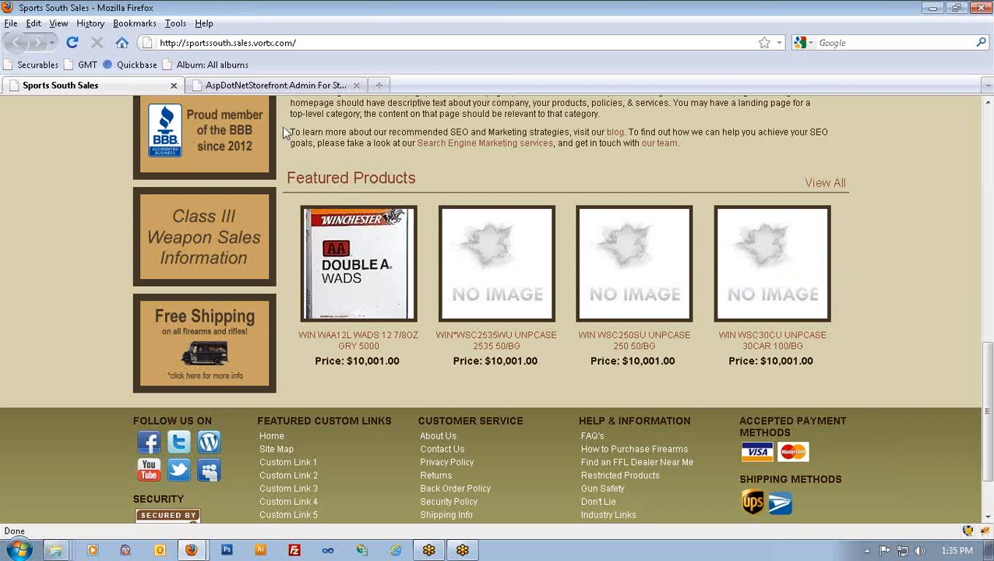
Return to the featured products topic, set showprice to false in the XMLPackage code and update the topic
{"action": "left_click", "coordinate": [286, 86]}
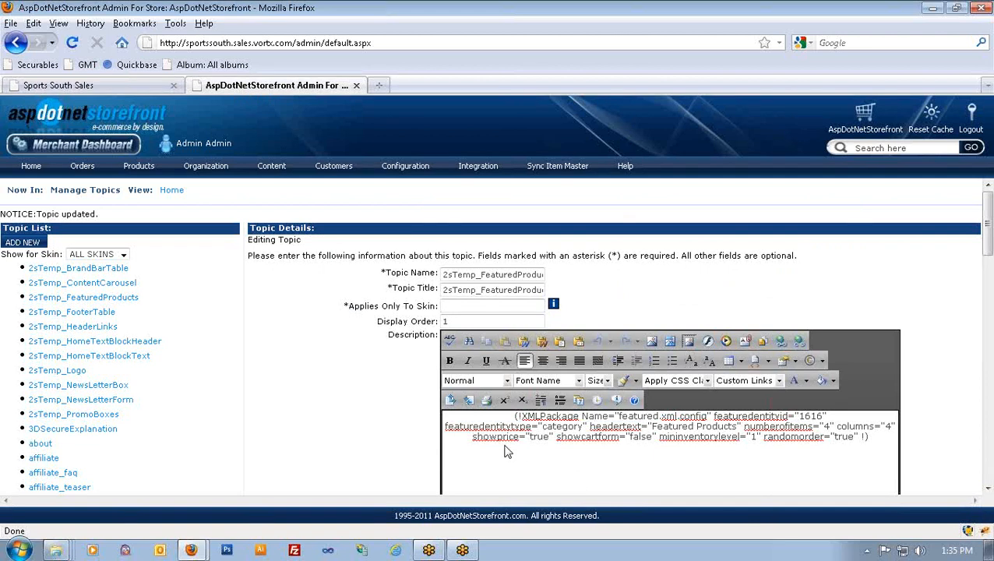
{"action": "left_click", "coordinate": [530, 436]}
{"action": "left_click_drag", "start_coordinate": [530, 437], "coordinate": [546, 440]}
{"action": "type", "text": "fa"}
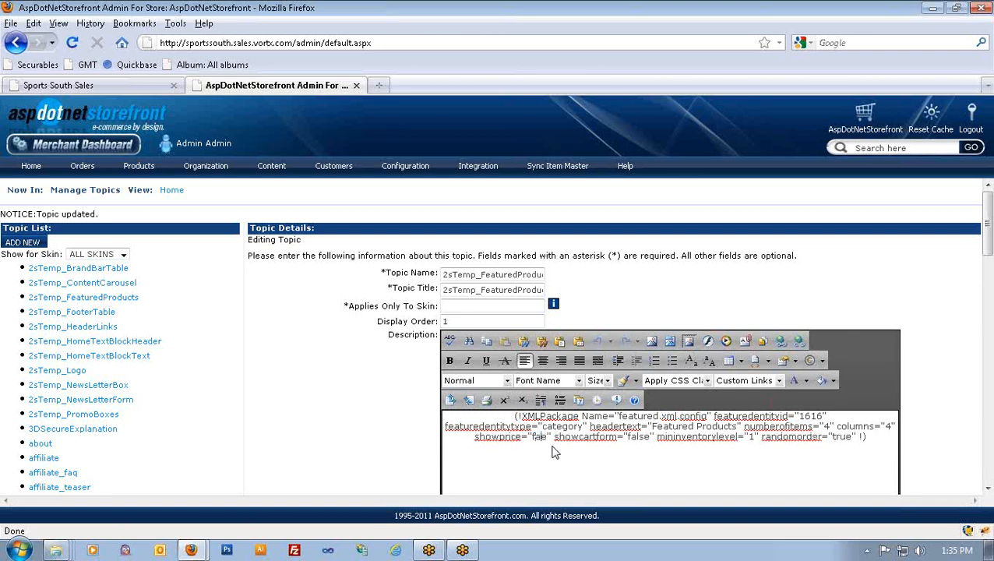
{"action": "type", "text": "ls"}
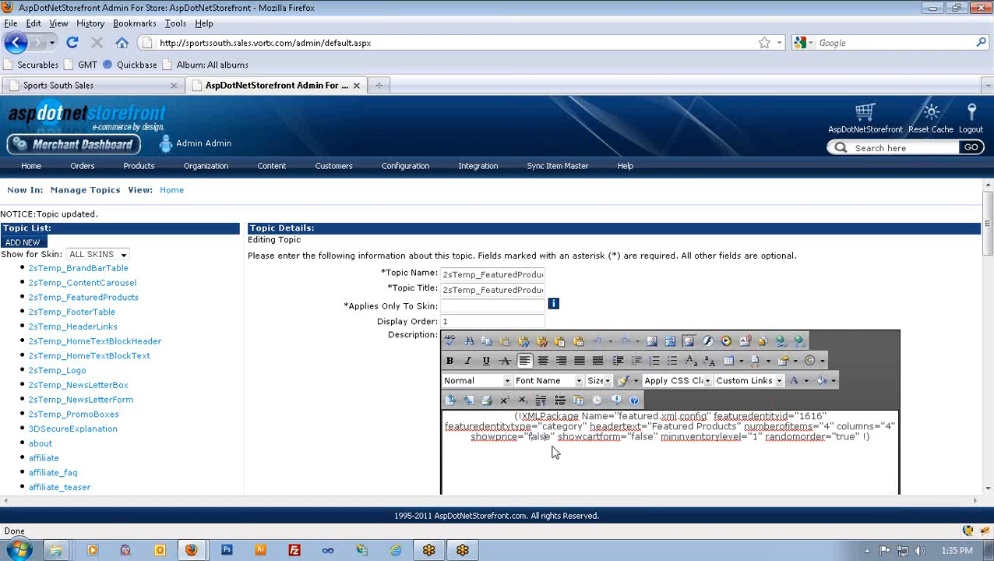
{"action": "scroll", "coordinate": [957, 426], "scroll_direction": "down", "scroll_amount": 5}
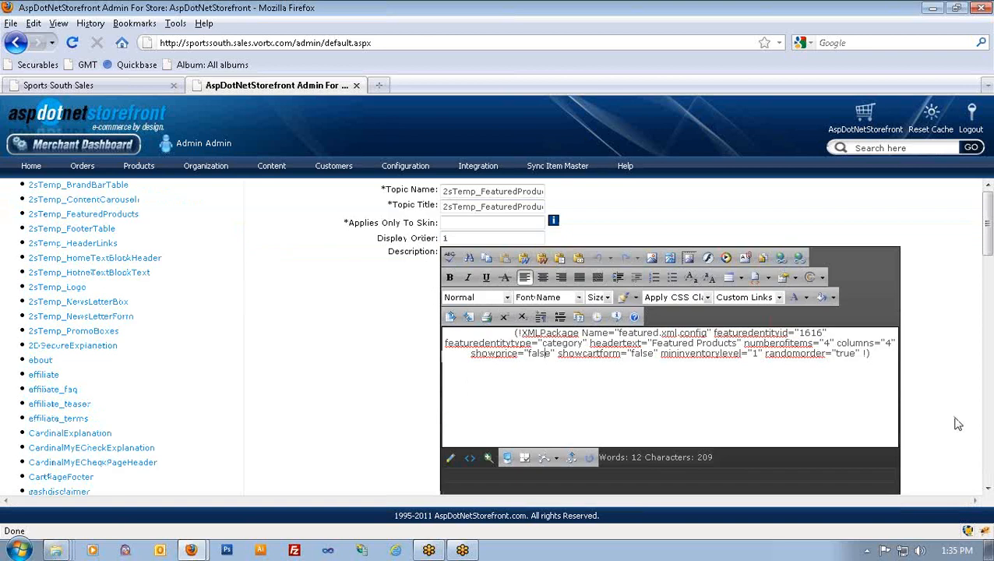
{"action": "scroll", "coordinate": [957, 425], "scroll_direction": "down", "scroll_amount": 3}
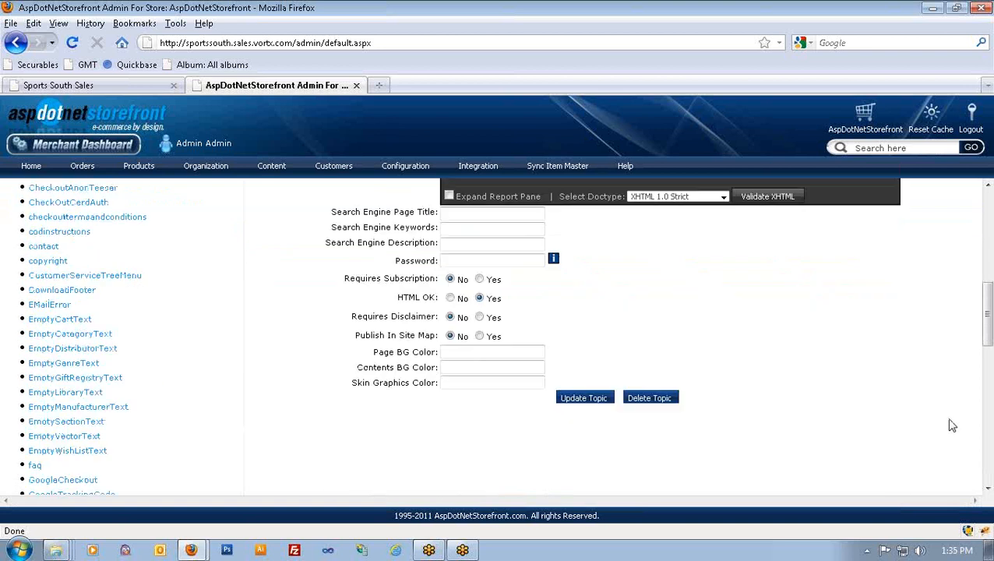
{"action": "left_click", "coordinate": [595, 404]}
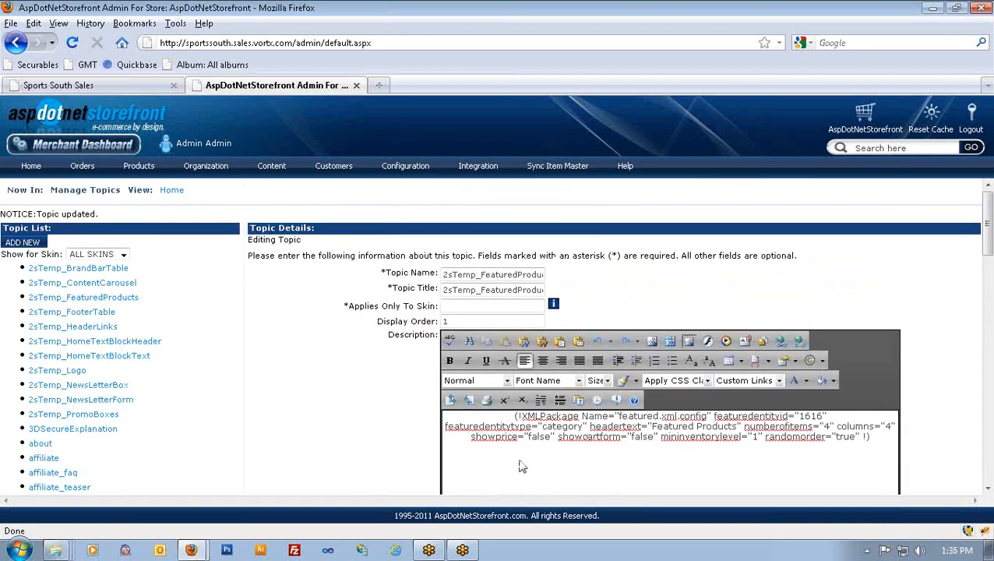
Reload the storefront home page to check whether Featured Products displays prices
{"action": "left_click", "coordinate": [70, 85]}
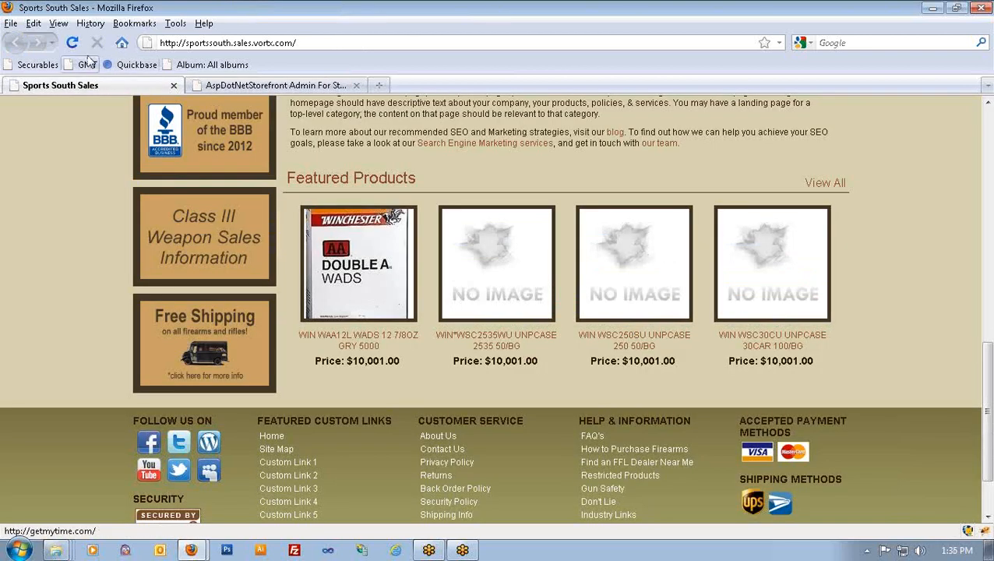
{"action": "left_click", "coordinate": [74, 44]}
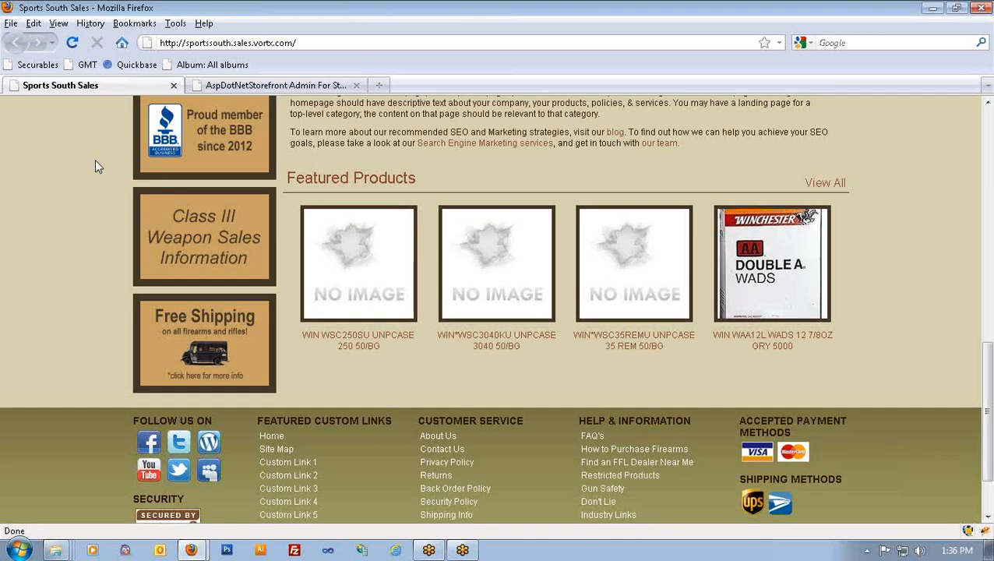
Return to the topic in the store admin and set showprice to true in the XMLPackage code
{"action": "left_click", "coordinate": [272, 86]}
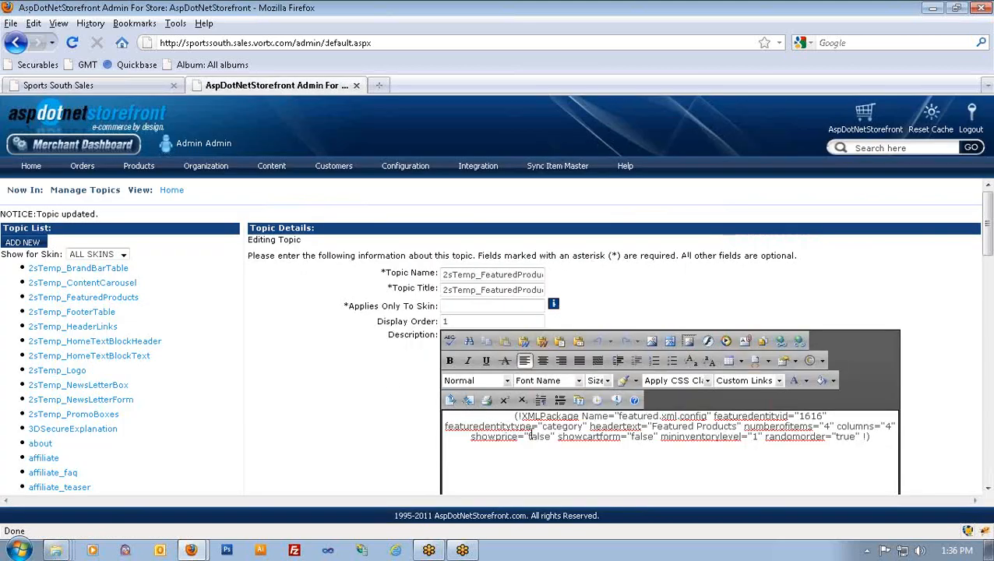
{"action": "left_click_drag", "start_coordinate": [529, 438], "coordinate": [545, 438]}
{"action": "type", "text": "tru"}
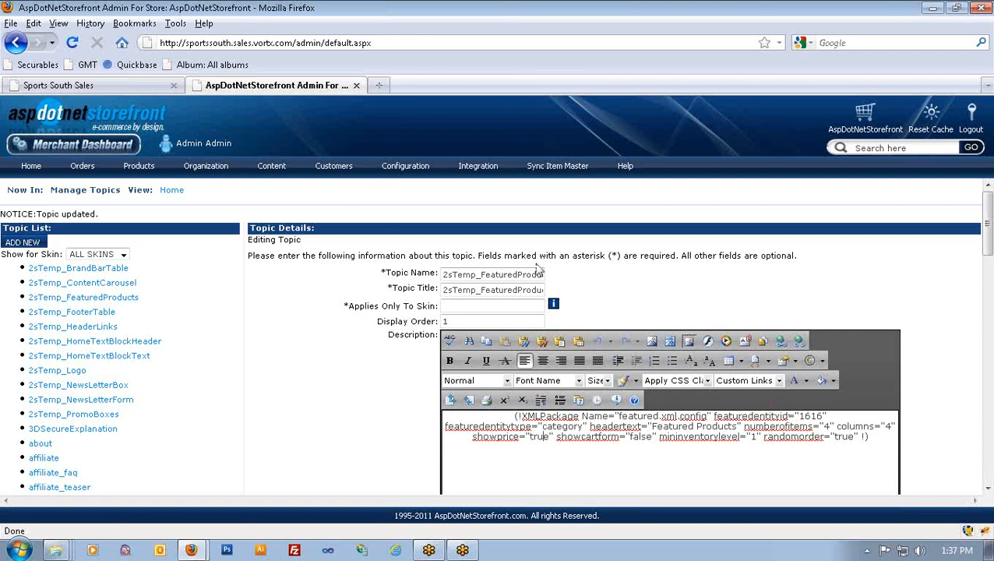
Reload the storefront home page twice and compare which items Featured Products shows on each load
{"action": "left_click", "coordinate": [108, 86]}
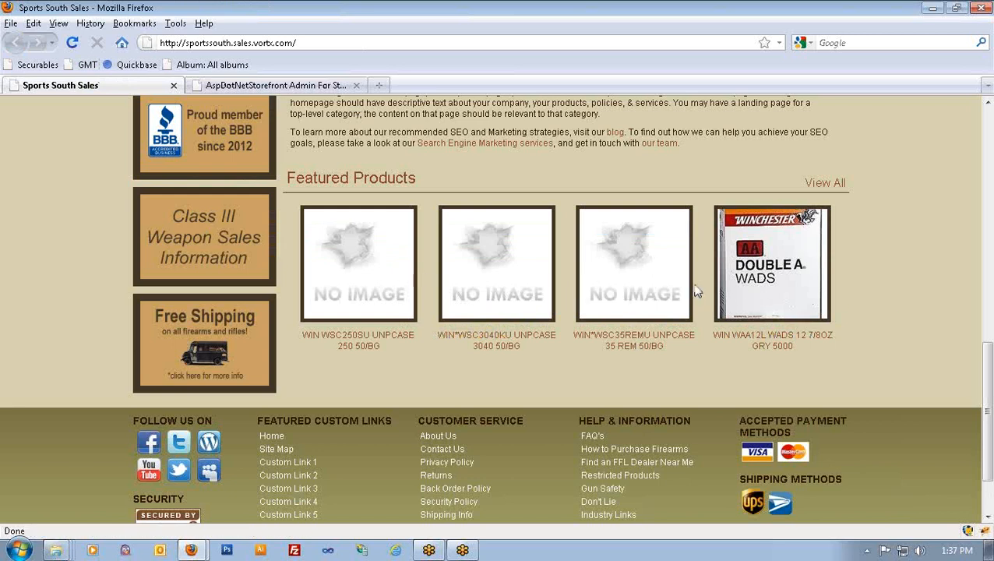
{"action": "left_click", "coordinate": [71, 44]}
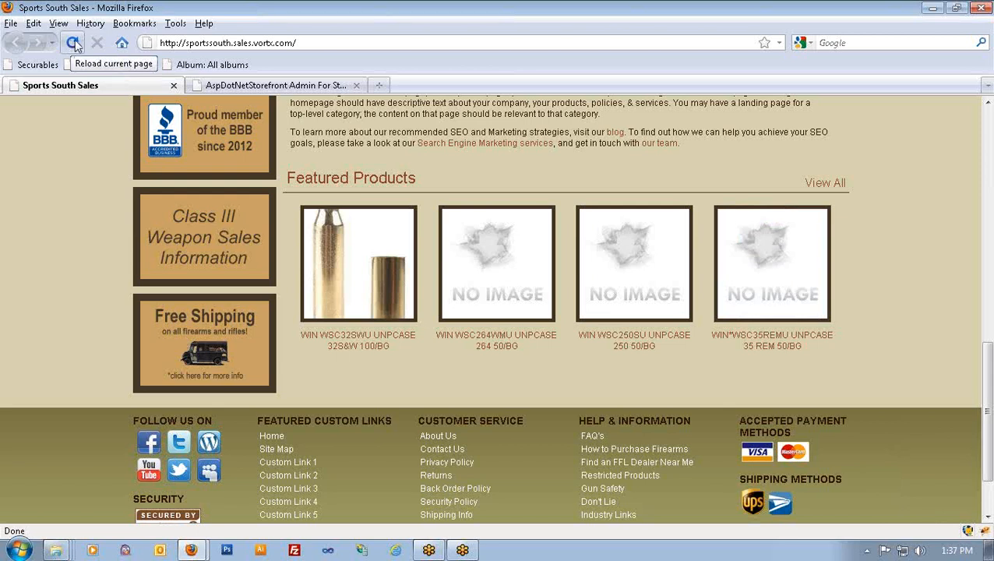
{"action": "left_click", "coordinate": [78, 44]}
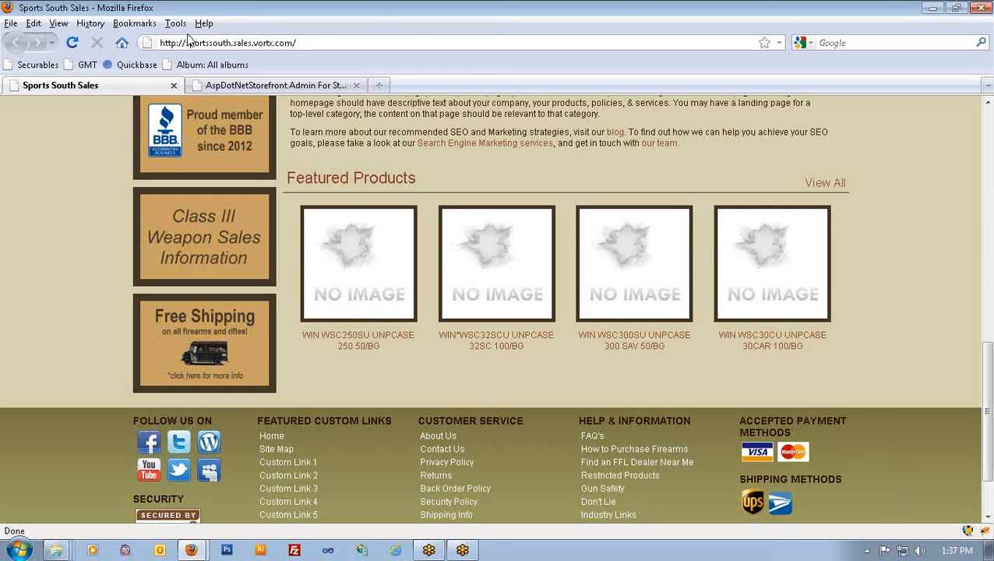
Return to the featured products topic, set randomorder to false in the XMLPackage code and update the topic
{"action": "left_click", "coordinate": [205, 86]}
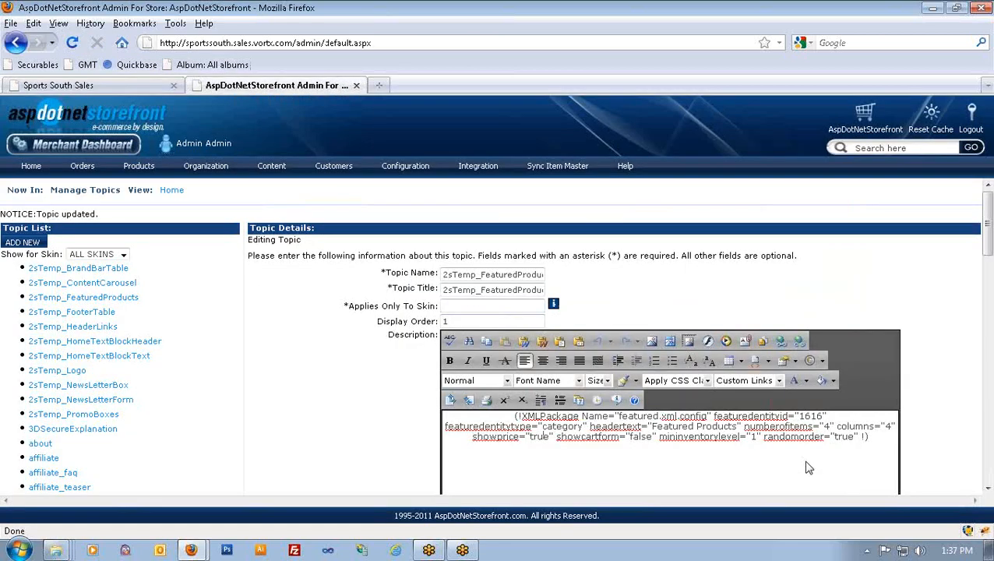
{"action": "left_click_drag", "start_coordinate": [834, 437], "coordinate": [849, 437]}
{"action": "type", "text": "fal"}
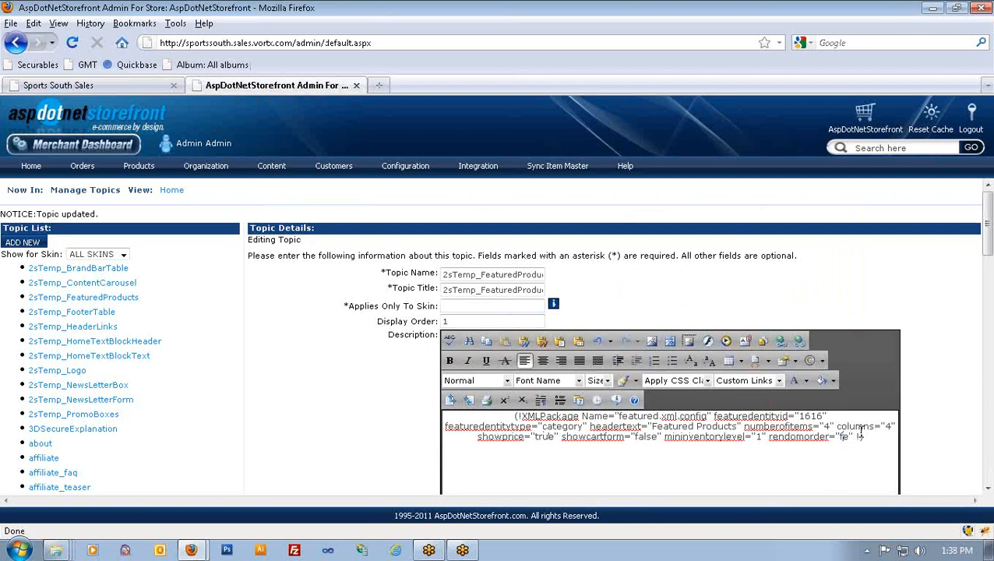
{"action": "type", "text": "se"}
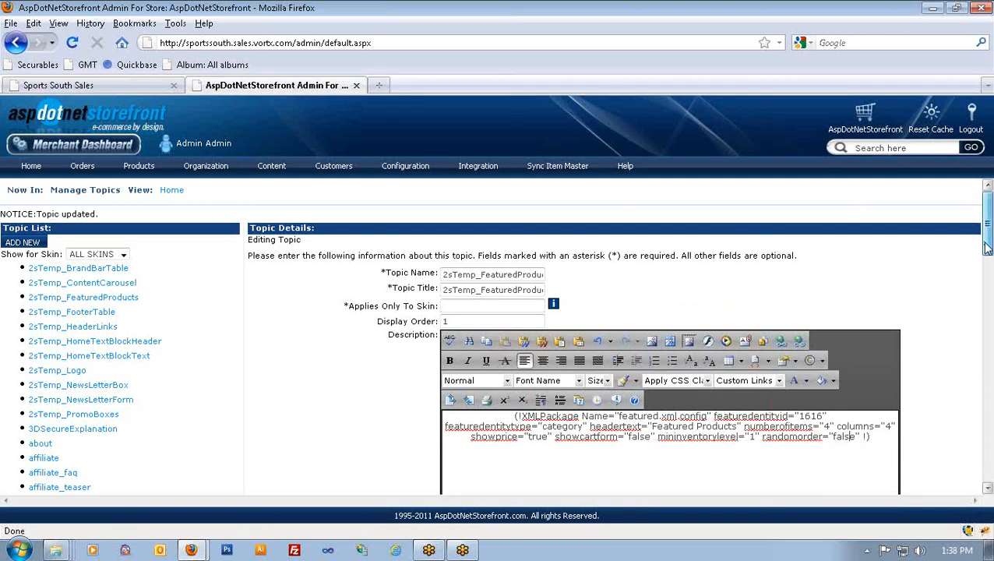
{"action": "left_click_drag", "start_coordinate": [986, 234], "coordinate": [988, 333]}
{"action": "left_click", "coordinate": [604, 419]}
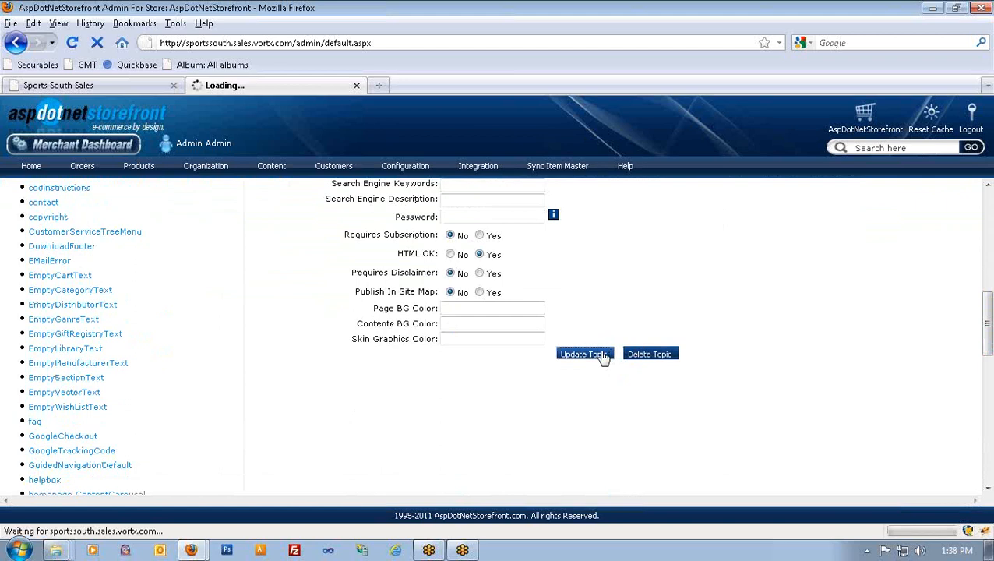
Reload the storefront home page repeatedly and compare the order of the Featured Products items between loads
{"action": "left_click", "coordinate": [128, 87]}
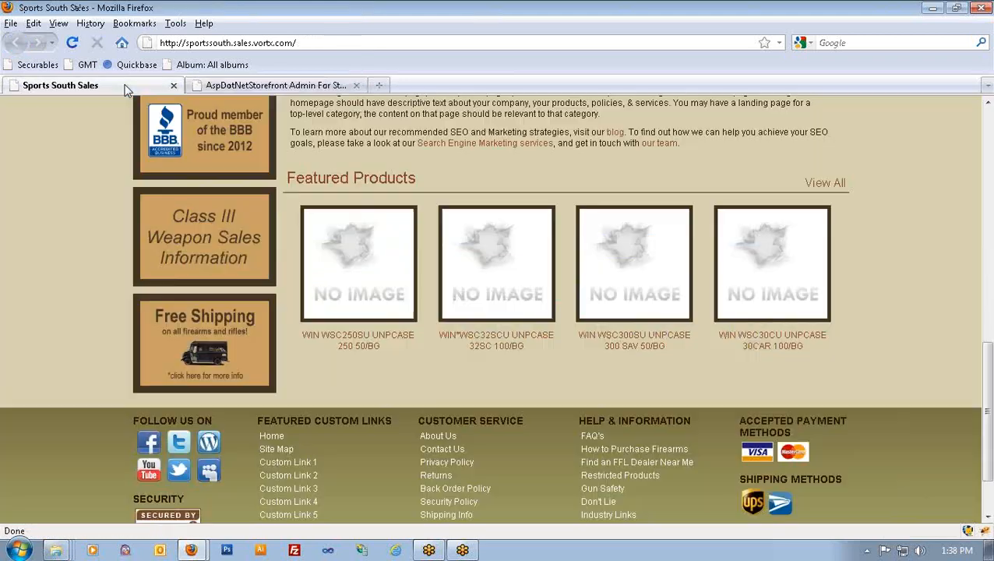
{"action": "left_click", "coordinate": [73, 43]}
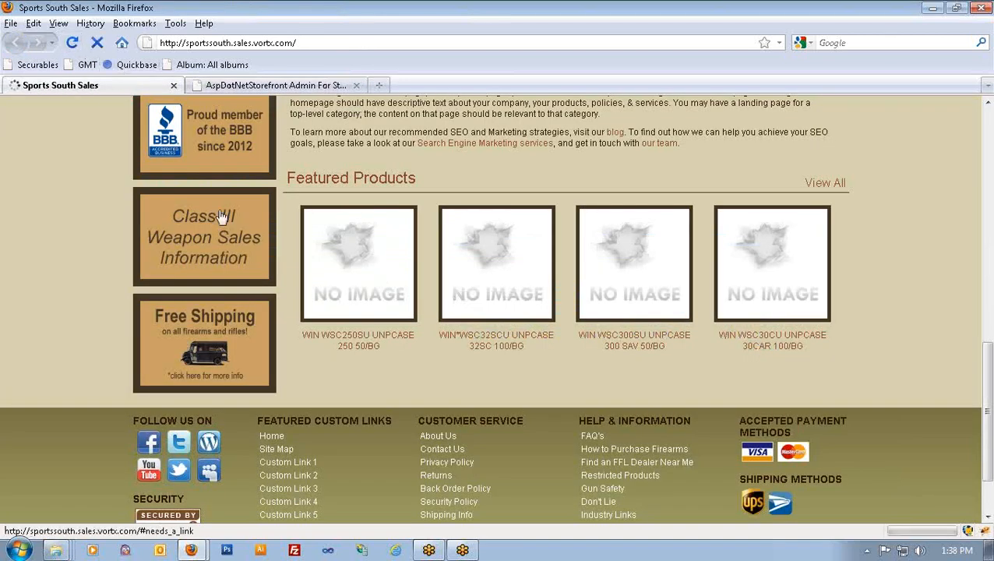
{"action": "scroll", "coordinate": [234, 226], "scroll_direction": "down", "scroll_amount": 10}
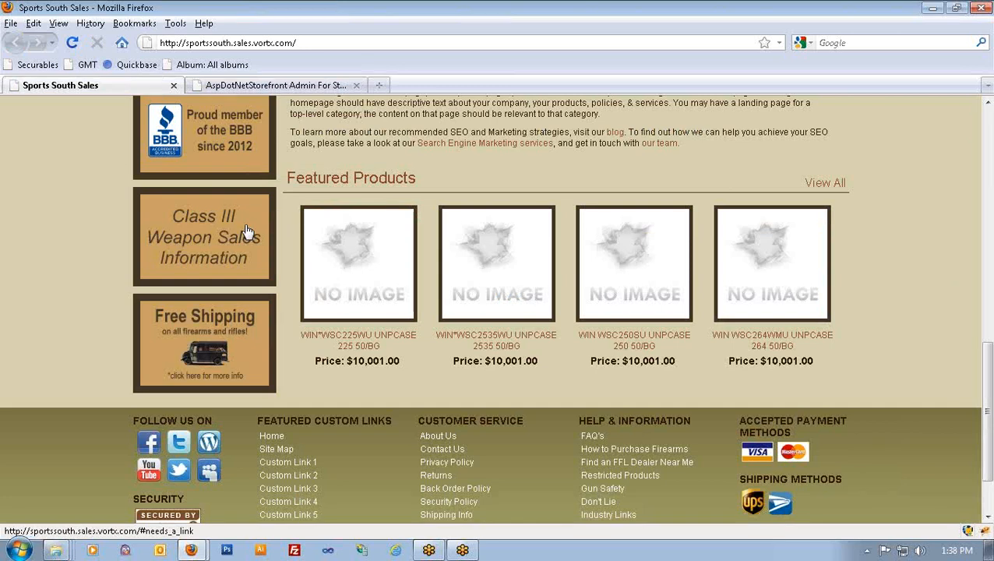
{"action": "left_click", "coordinate": [72, 43]}
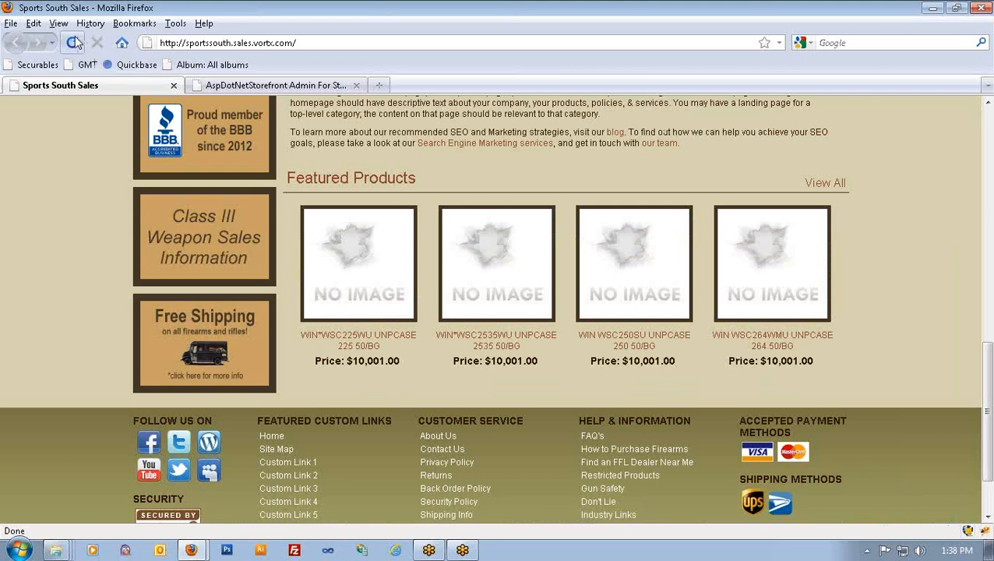
{"action": "left_click", "coordinate": [72, 44]}
Set randomorder to true in the topic's XMLPackage code, update the topic and switch to the storefront home page
{"action": "left_click", "coordinate": [310, 87]}
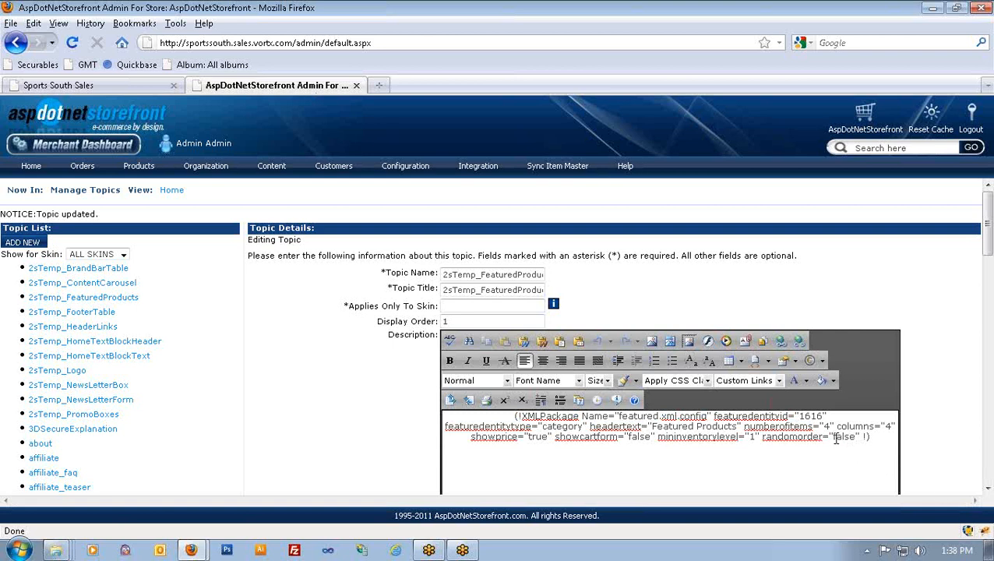
{"action": "left_click_drag", "start_coordinate": [833, 438], "coordinate": [850, 439]}
{"action": "type", "text": "true"}
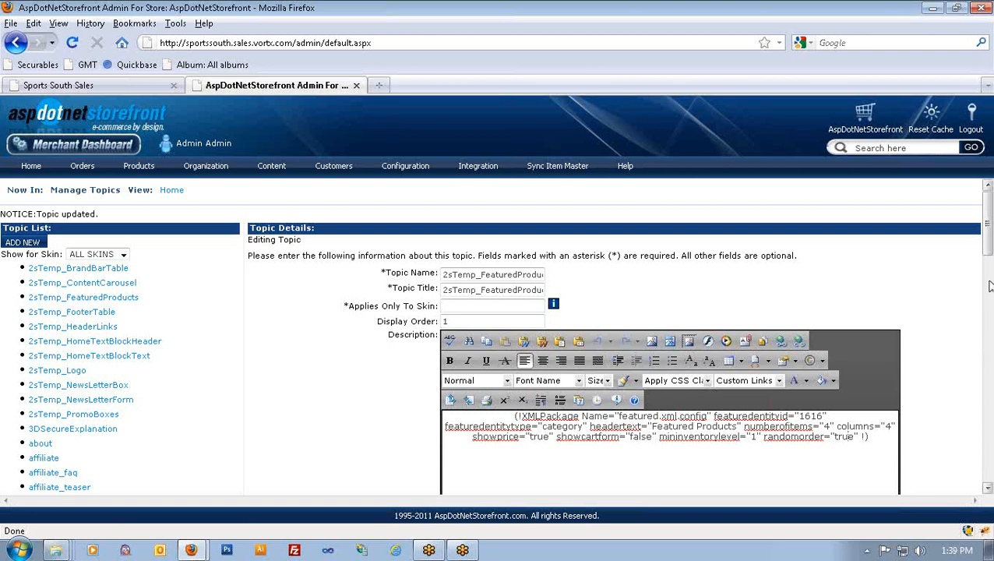
{"action": "left_click_drag", "start_coordinate": [990, 250], "coordinate": [989, 343]}
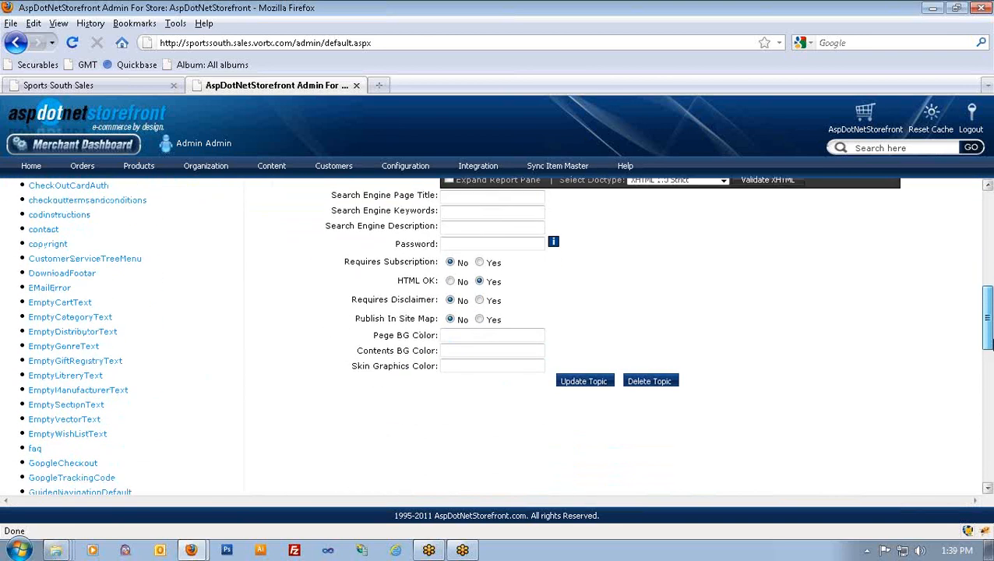
{"action": "left_click", "coordinate": [599, 381]}
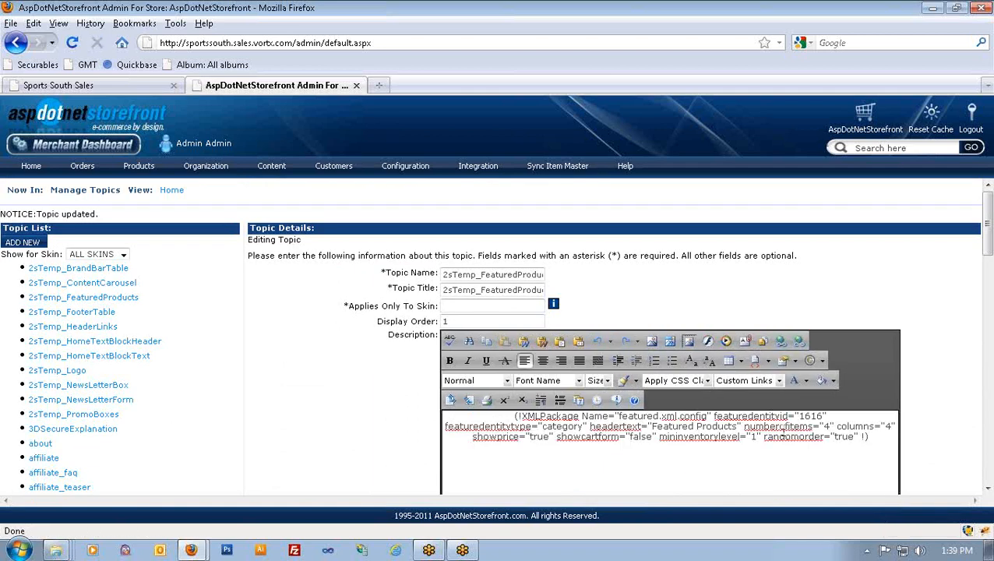
{"action": "left_click", "coordinate": [127, 85]}
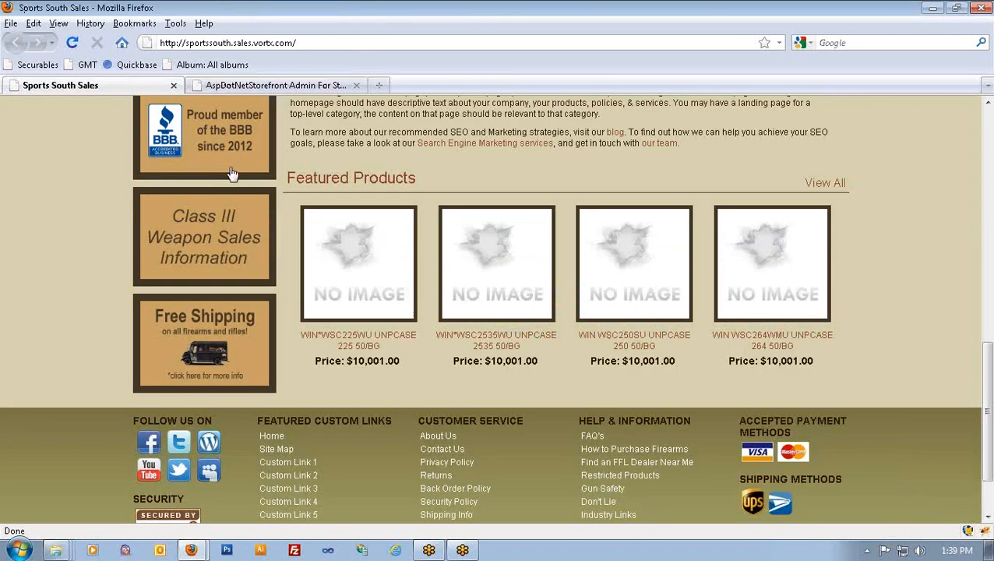